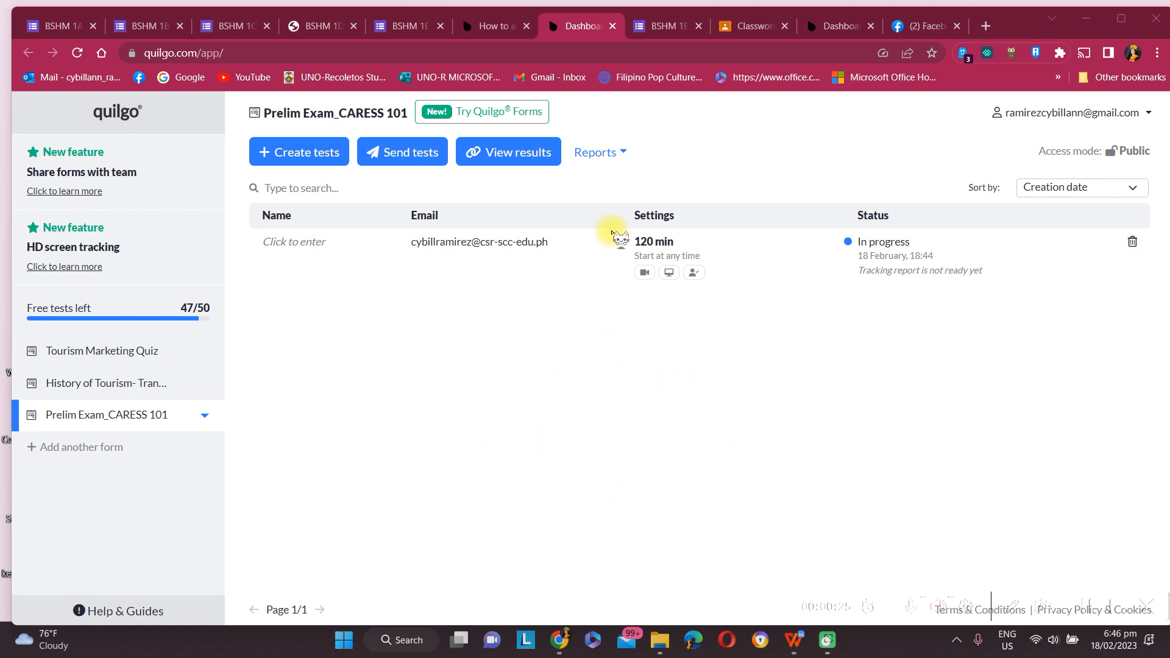
Step: Look at the Quilgo timer add-on panel in the exam's Google Forms editor, then return to the Quilgo dashboard
mouse_move(649, 273)
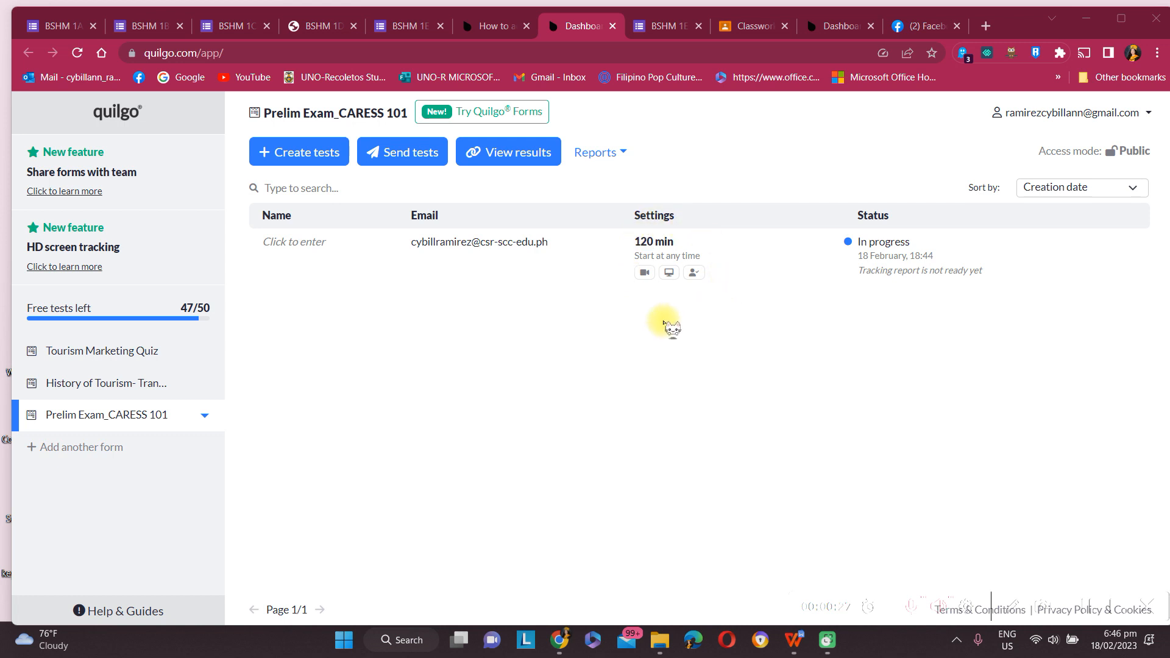
mouse_move(651, 235)
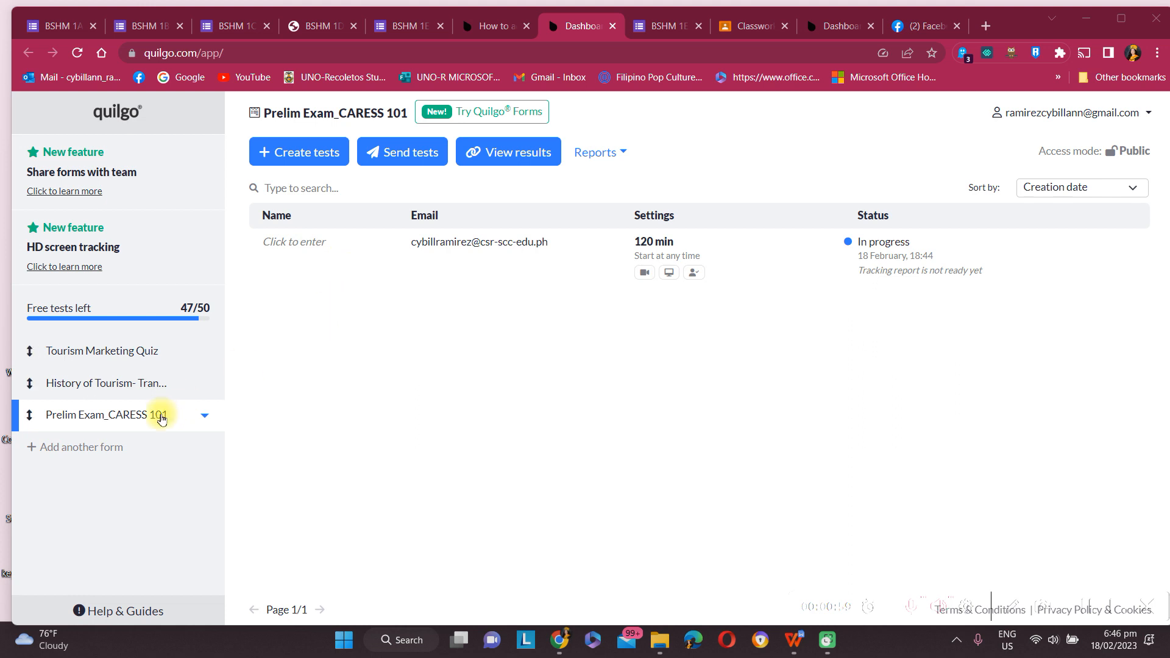
left_click(395, 26)
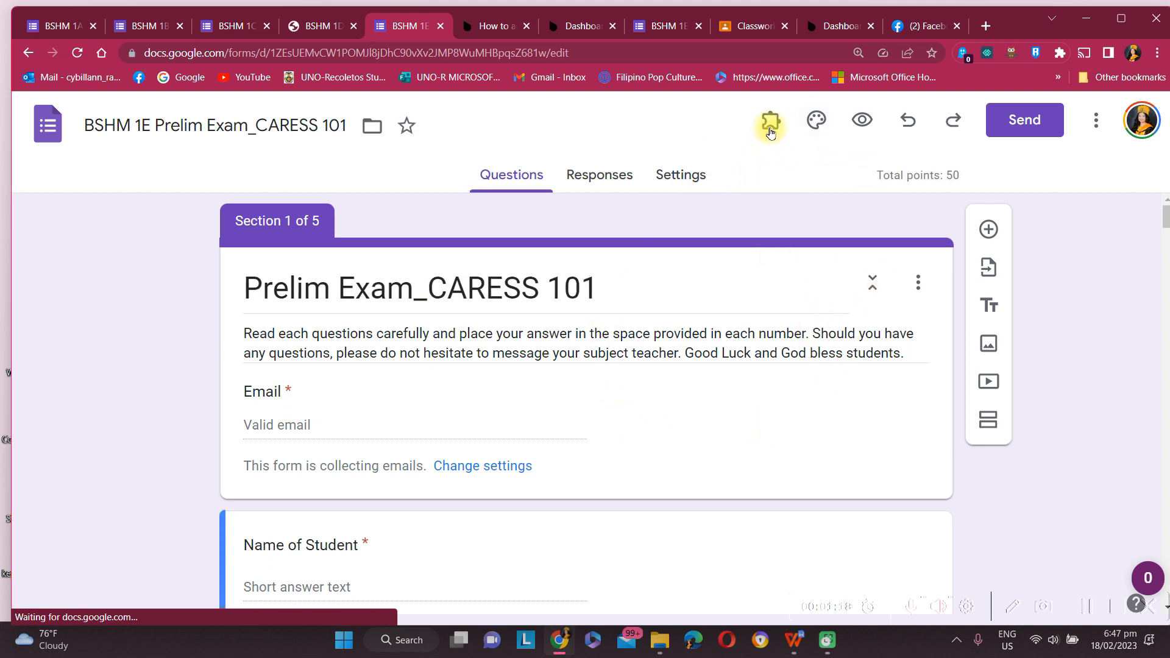
left_click(770, 129)
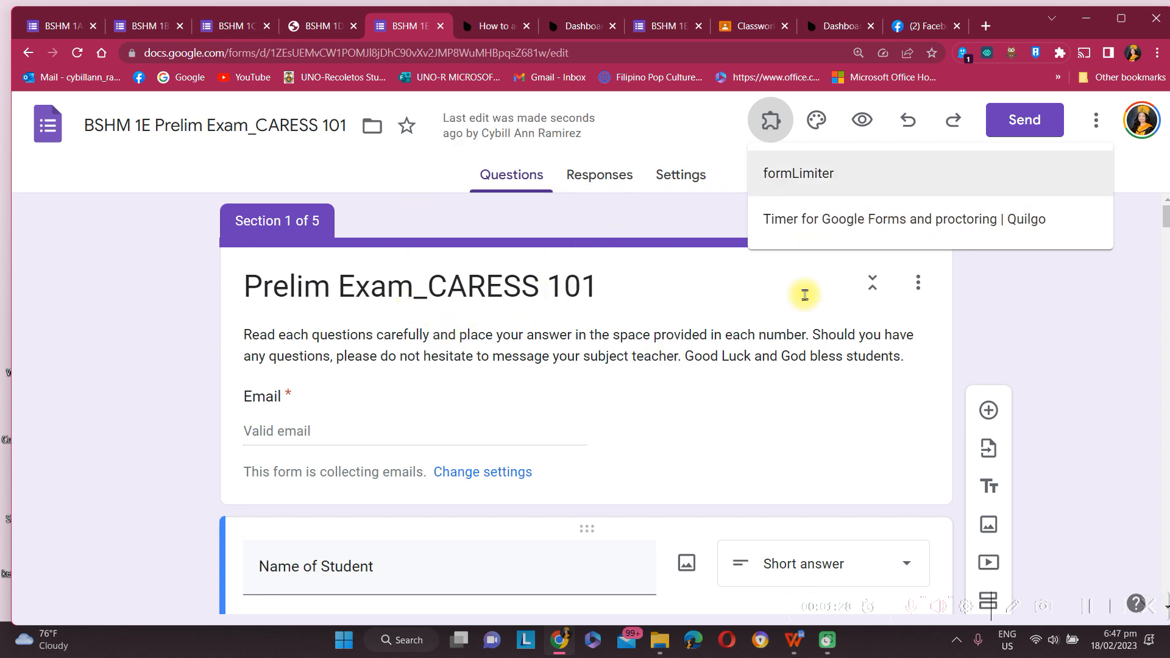
left_click(944, 234)
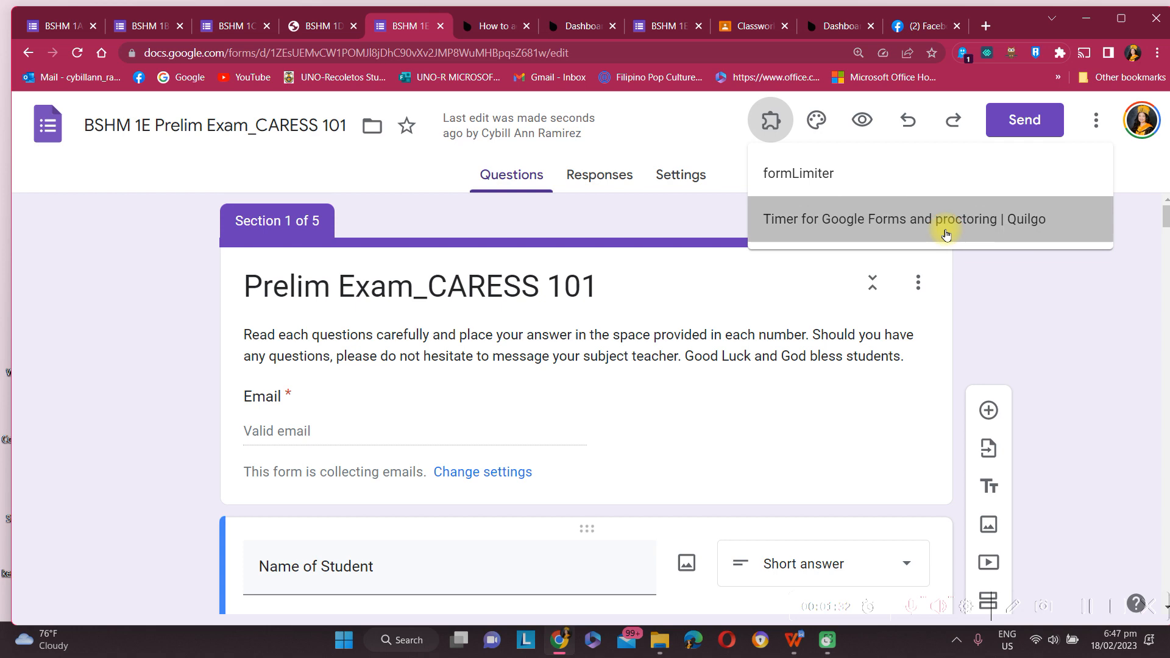
left_click(949, 234)
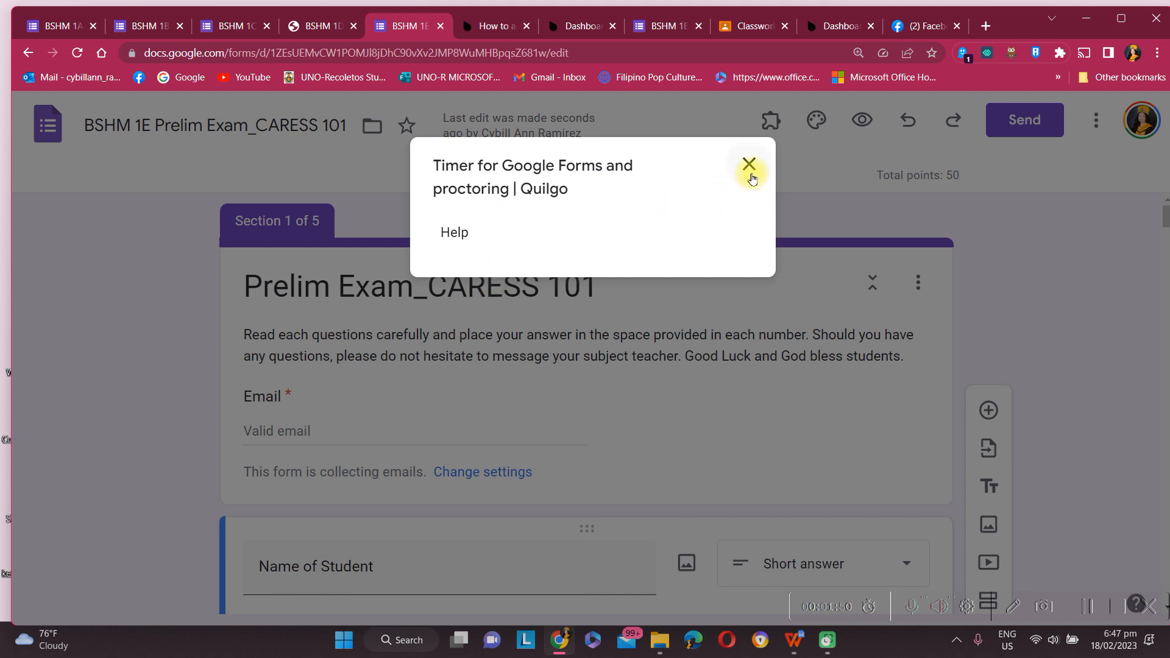
left_click(751, 164)
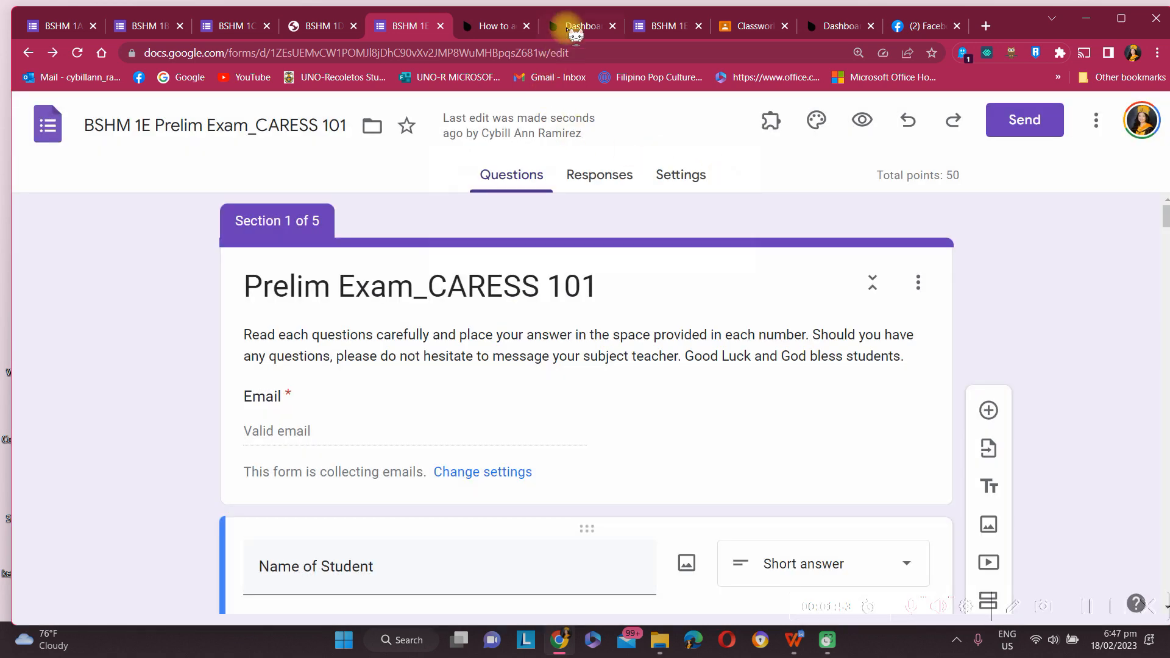
left_click(575, 27)
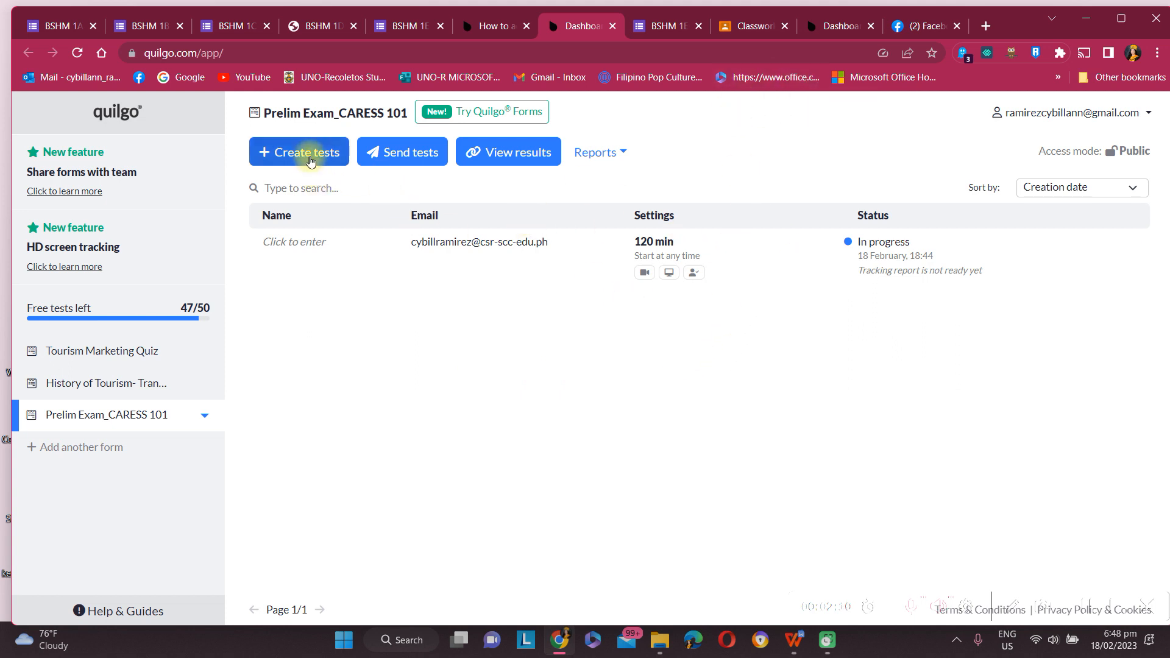
Step: In Prelim Exam_CARESS 101's default test settings, set an any-time start and a 120-minute duration
left_click(122, 425)
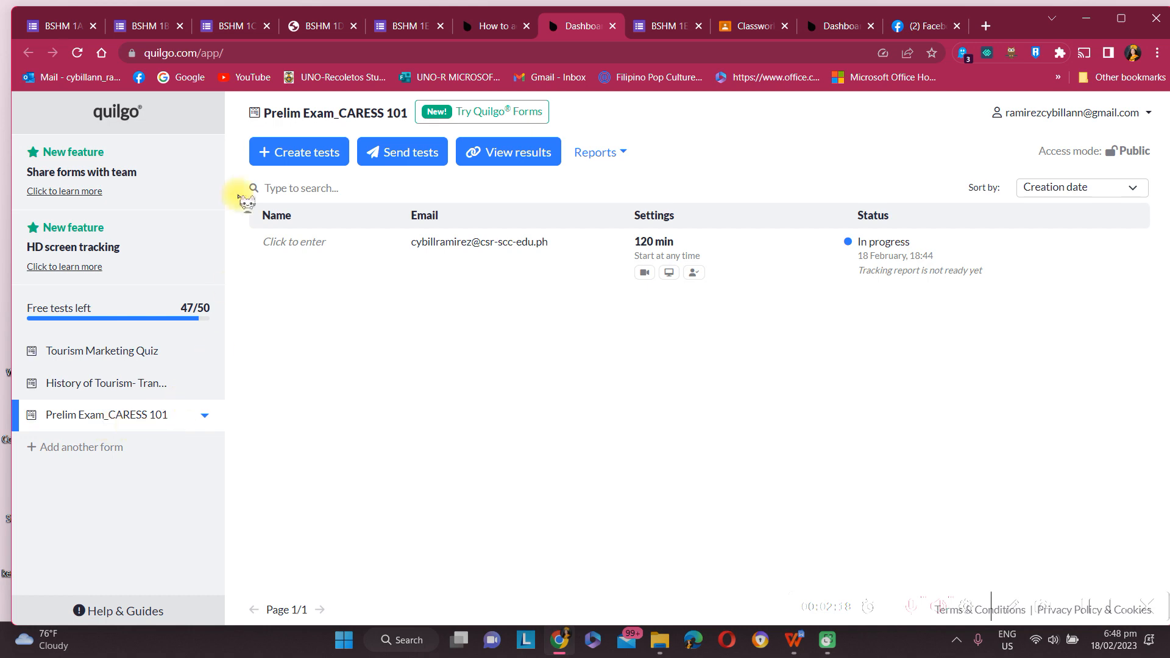
left_click(312, 159)
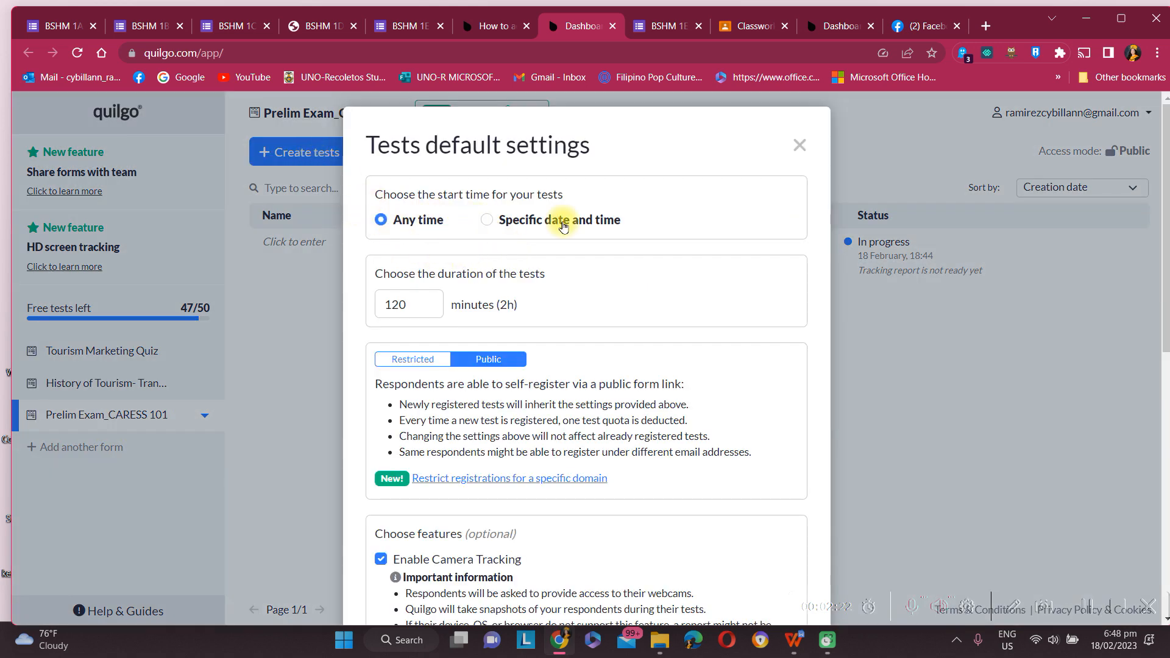
left_click(503, 227)
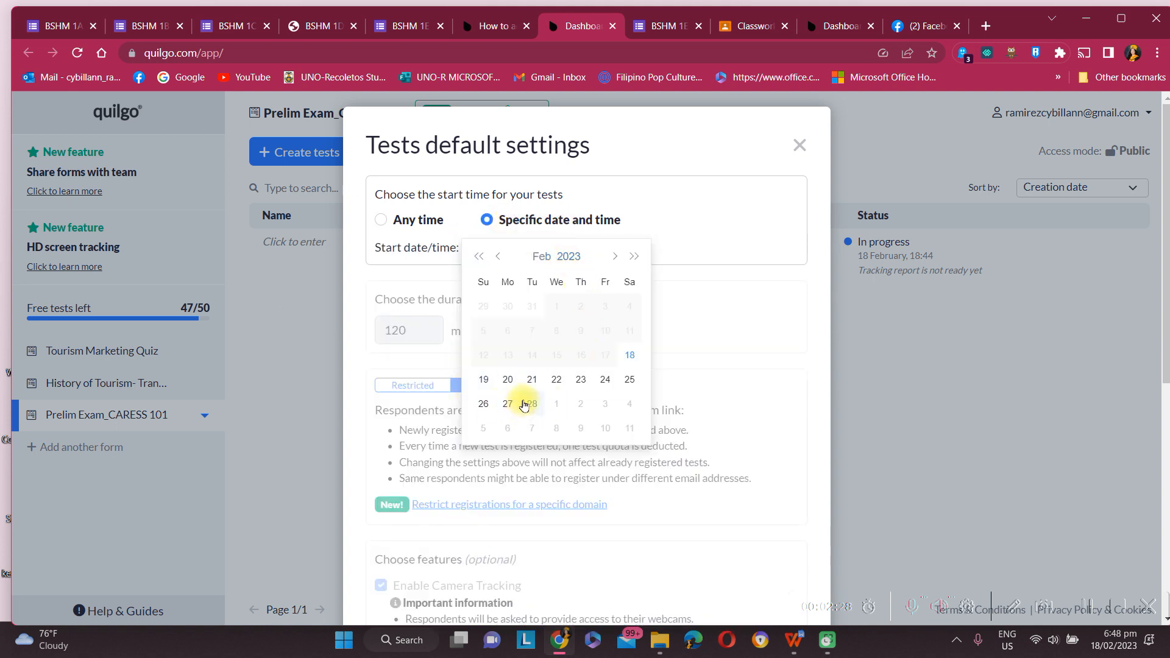
left_click(382, 220)
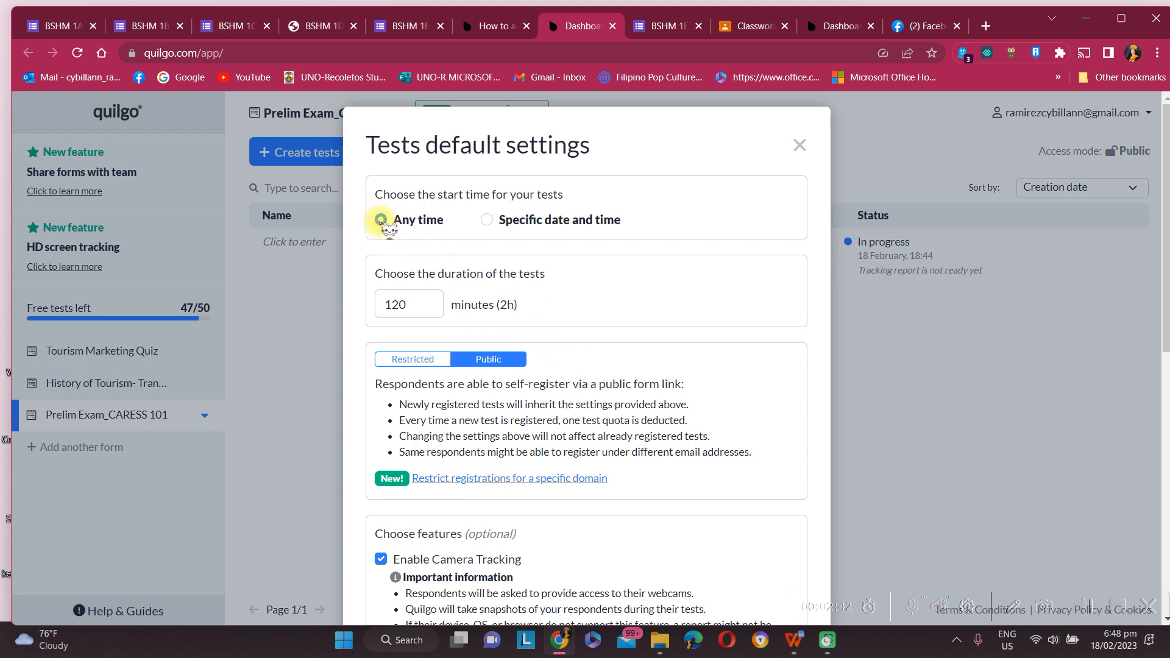
left_click(420, 308)
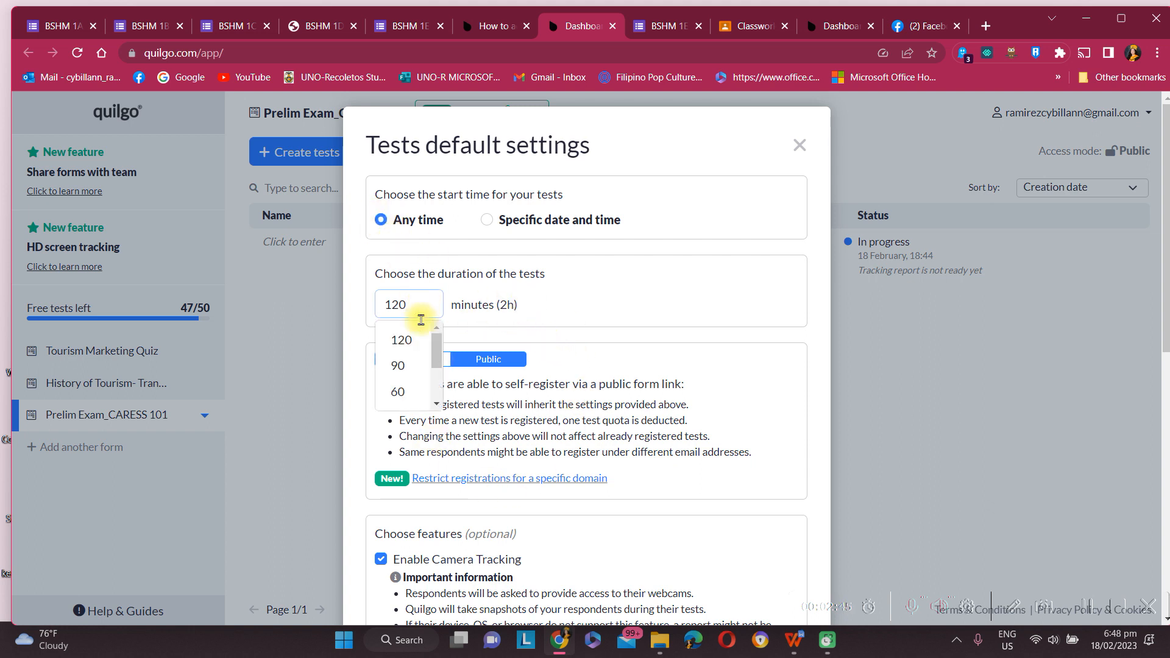
left_click(431, 305)
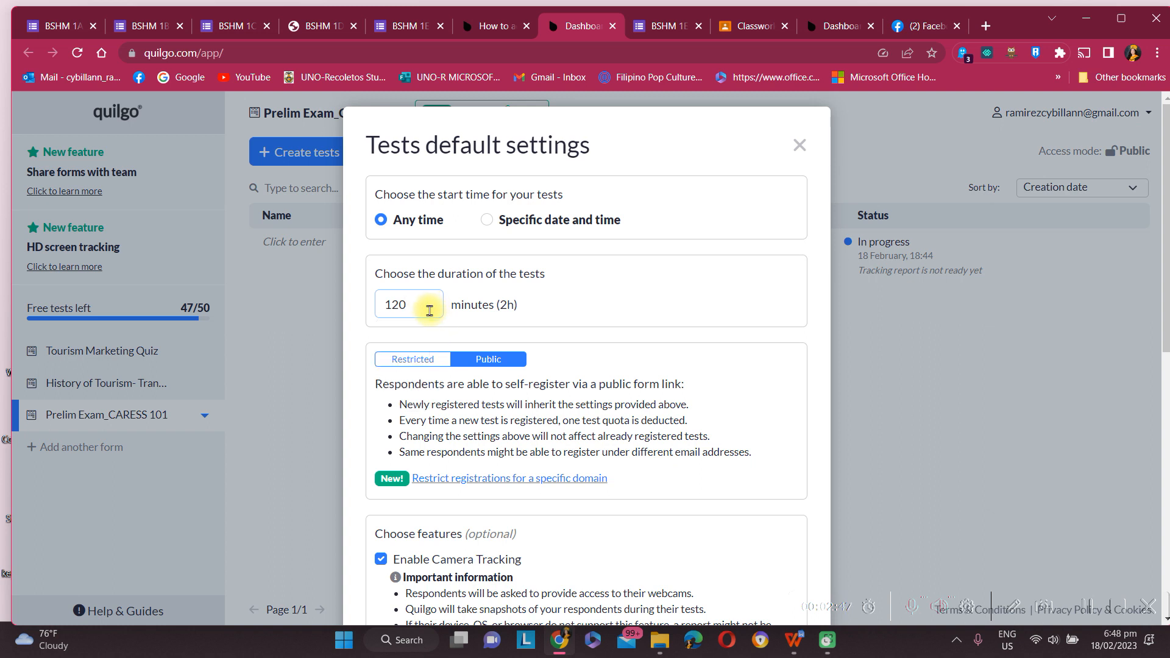
left_click(429, 311)
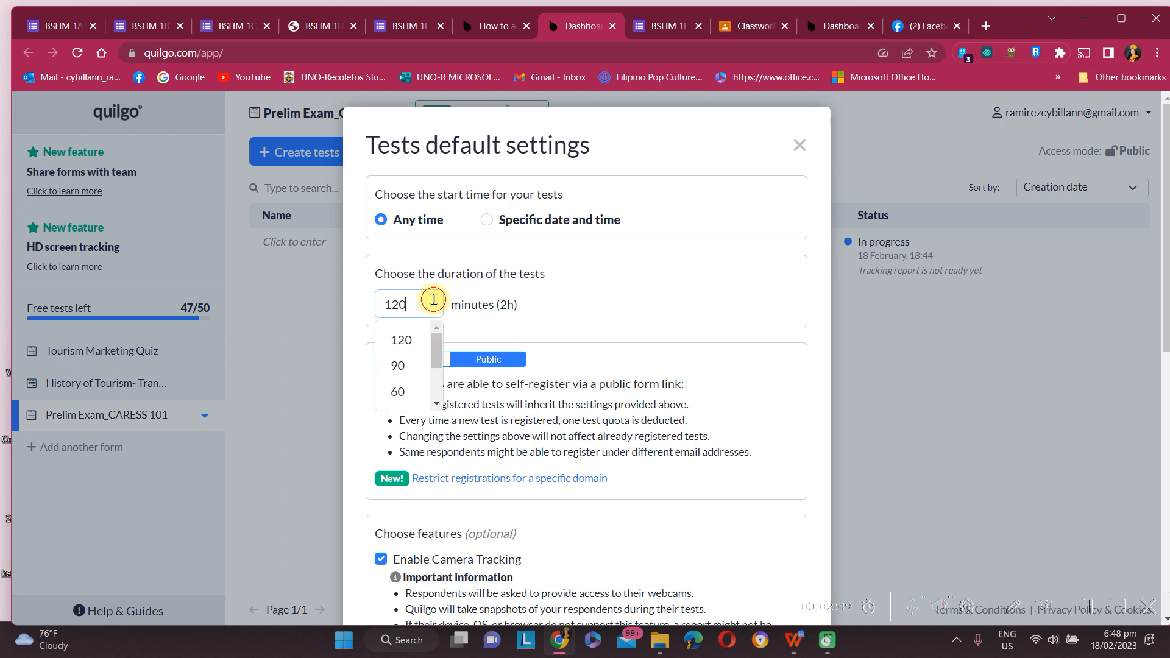
left_click(433, 299)
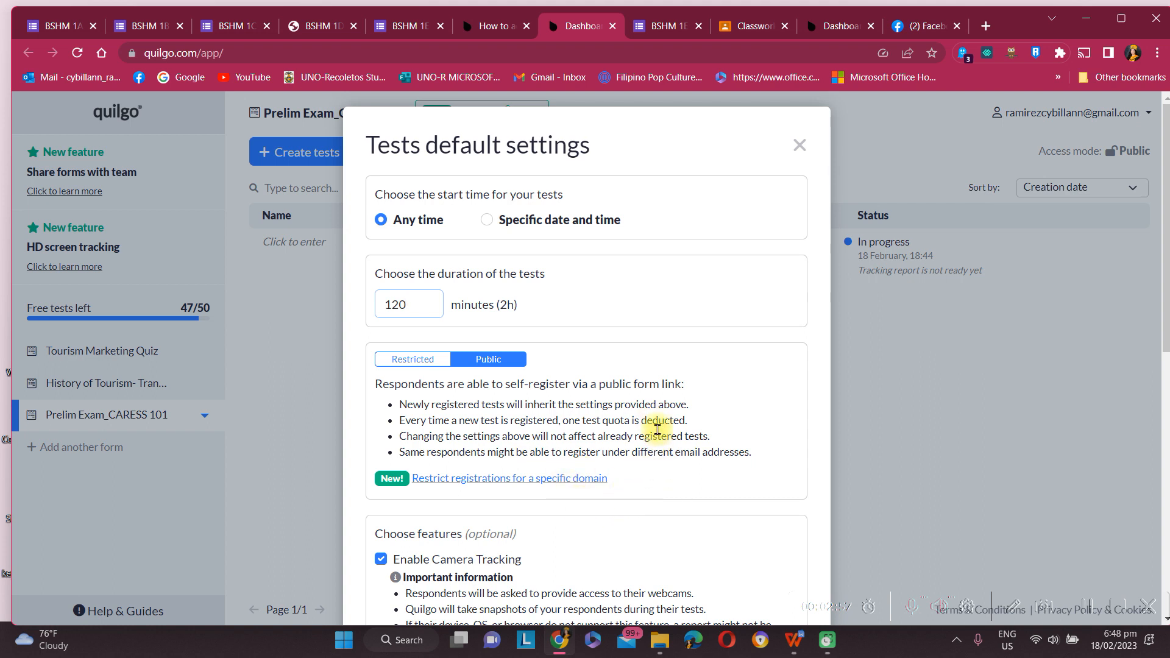
left_click(408, 366)
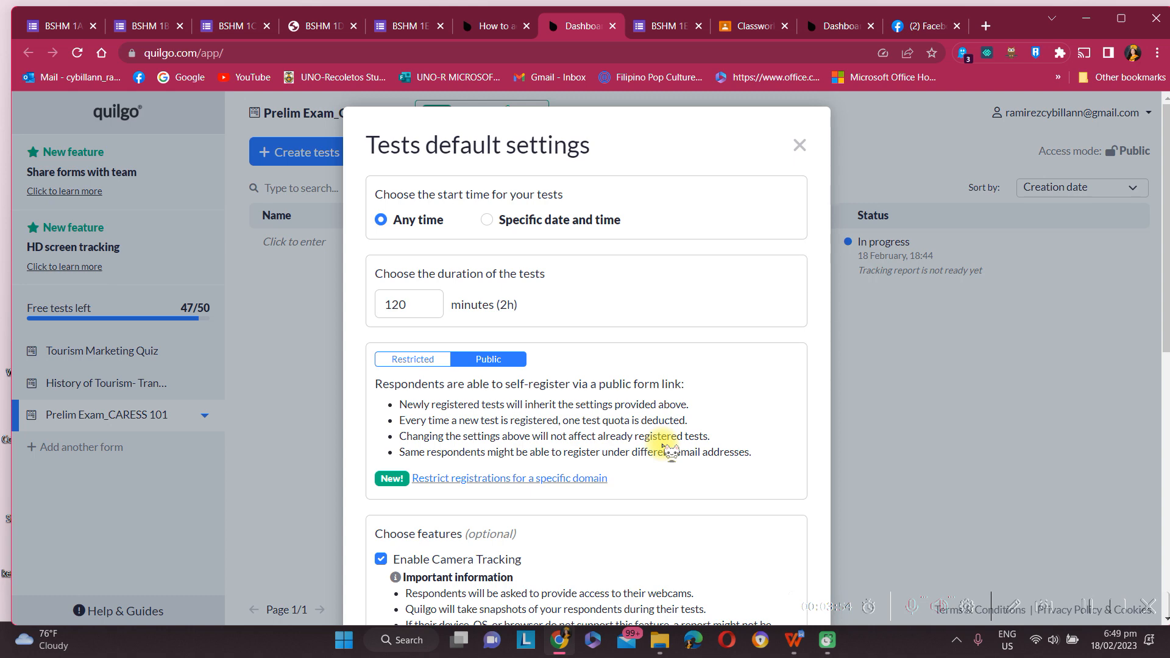
scroll(609, 431, "down", 4)
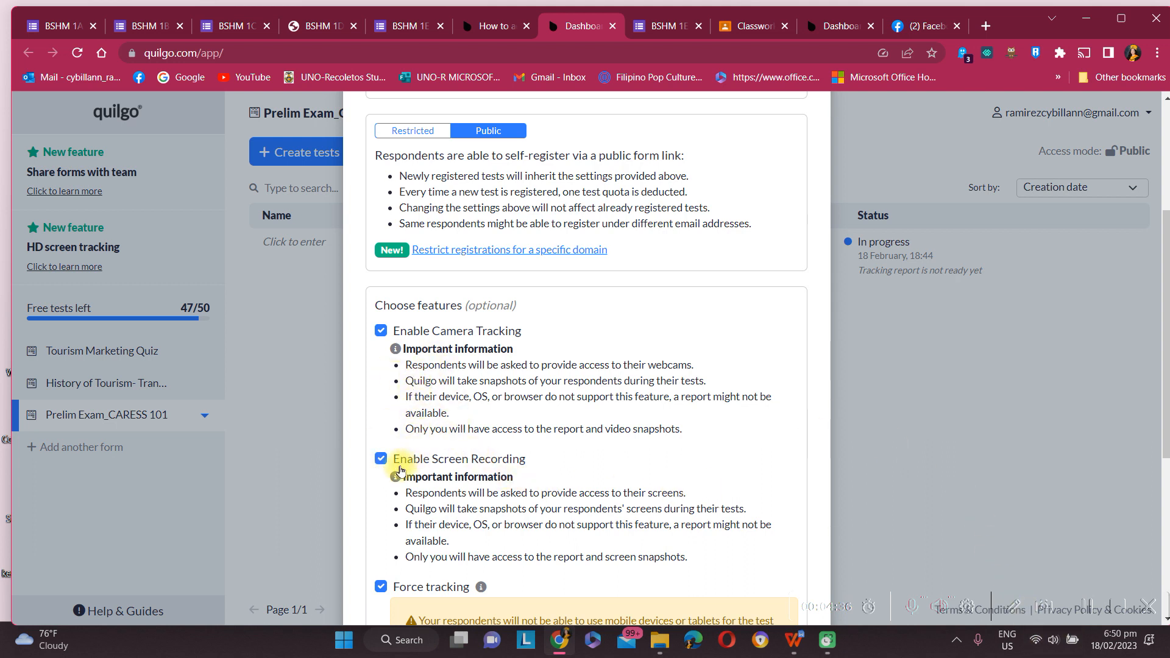
Step: Review the Tests default settings, including the tracking options, and close the dialog
scroll(400, 469, "down", 1)
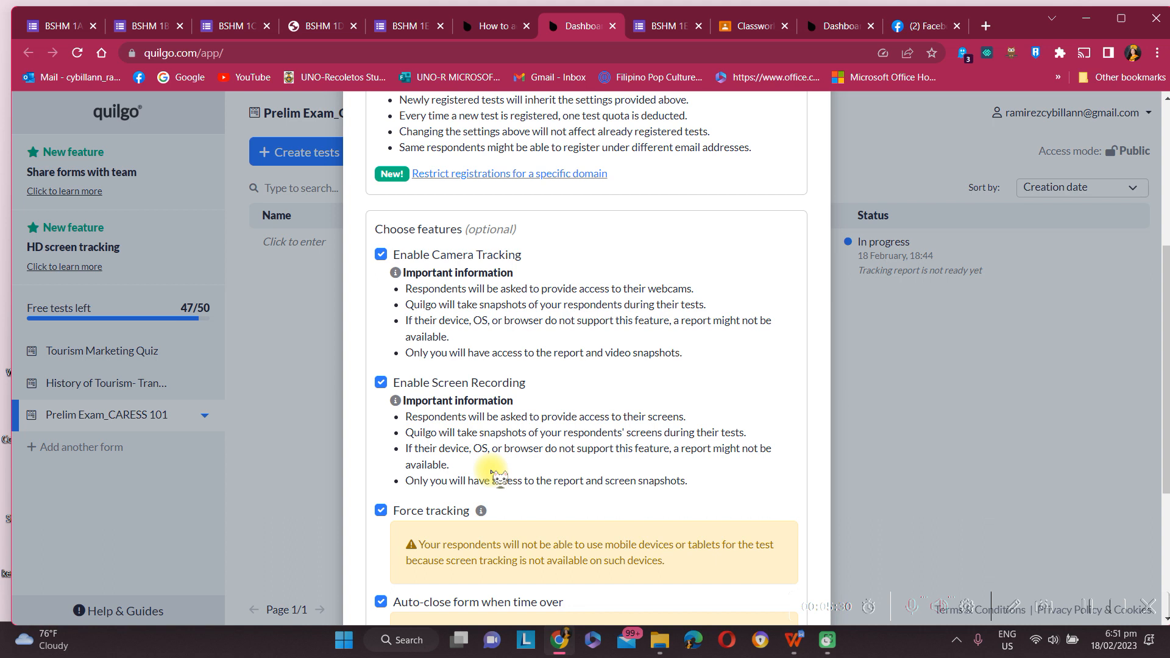
scroll(587, 444, "down", 1)
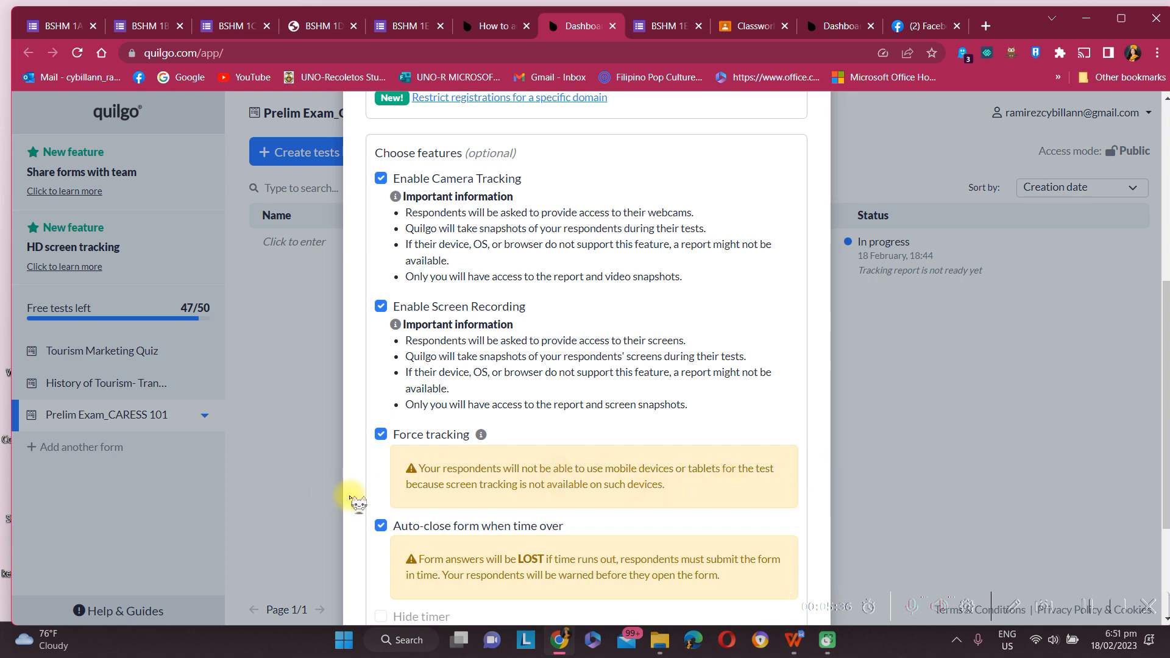
scroll(515, 480, "down", 1)
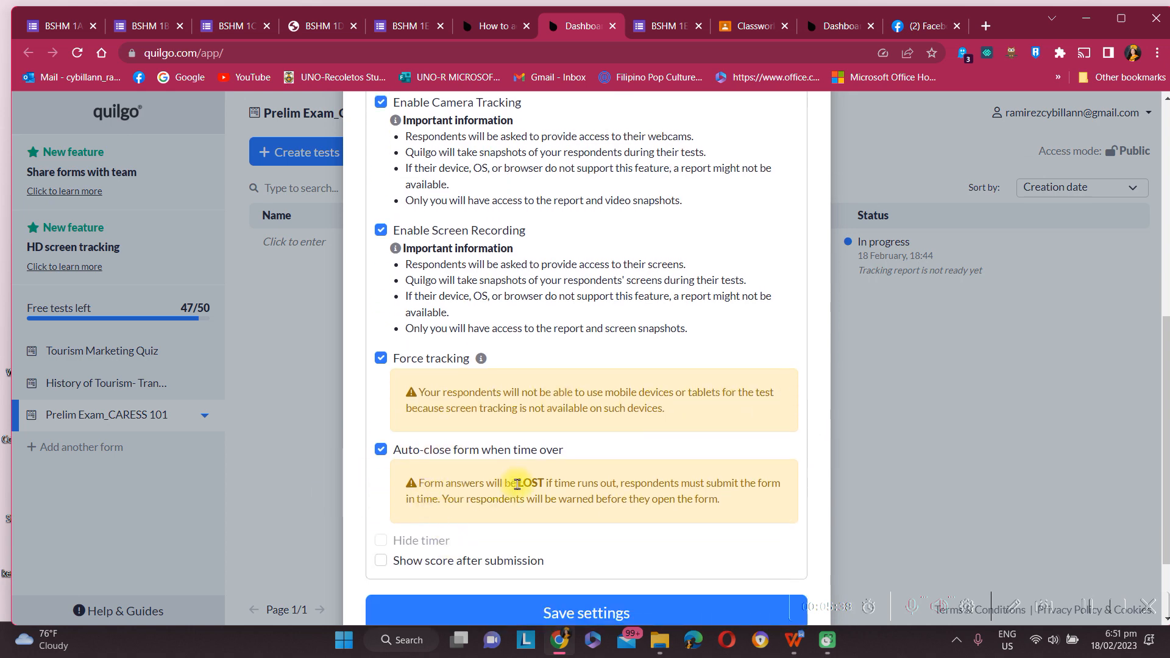
scroll(579, 491, "up", 4)
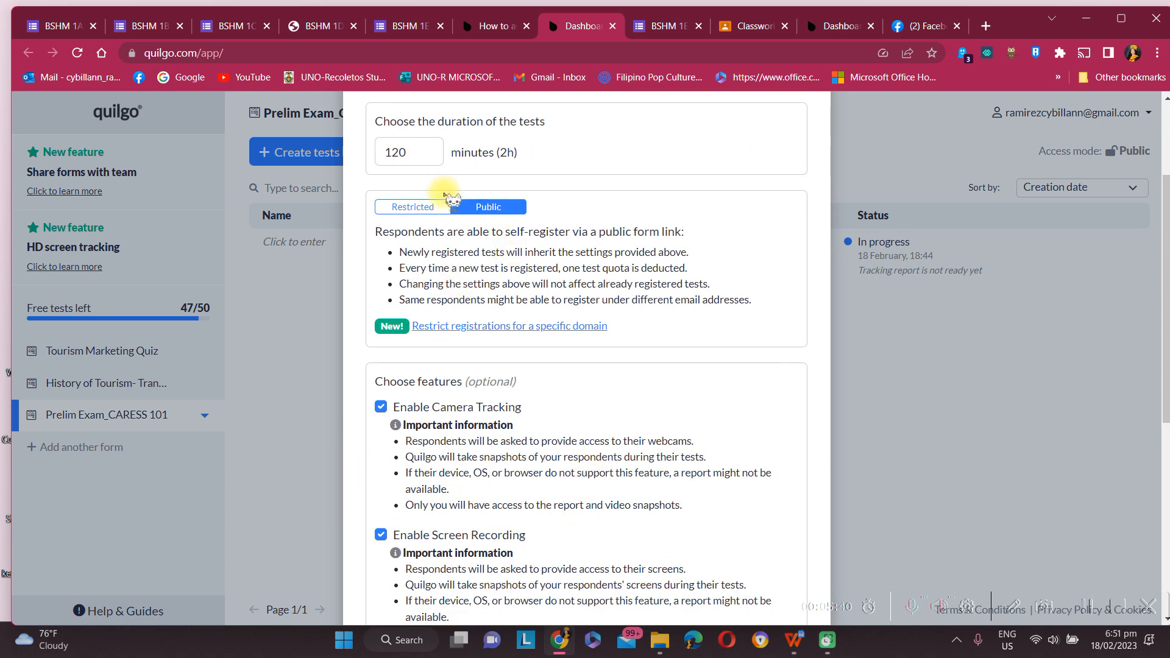
scroll(509, 300, "down", 5)
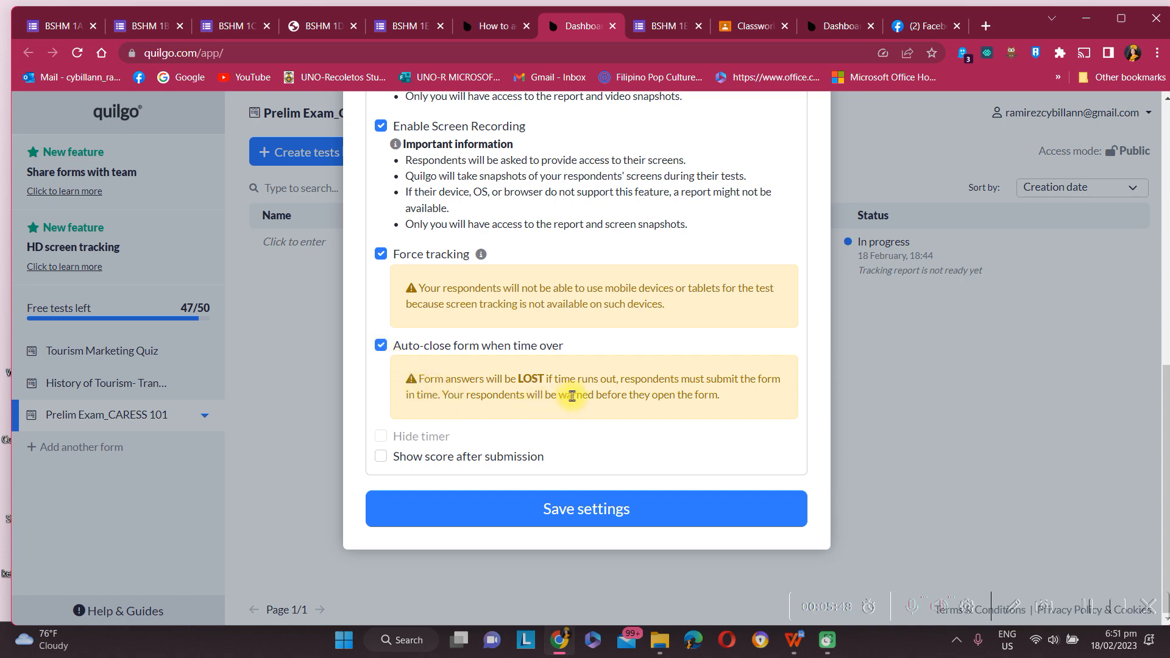
scroll(592, 352, "up", 5)
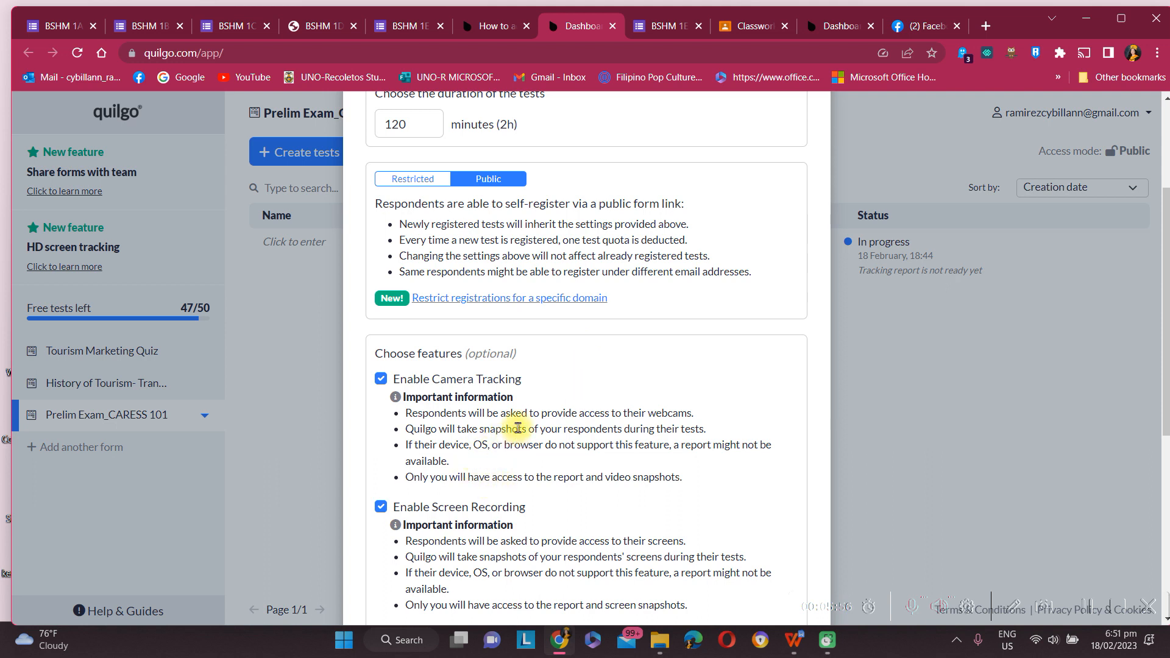
scroll(523, 420, "down", 3)
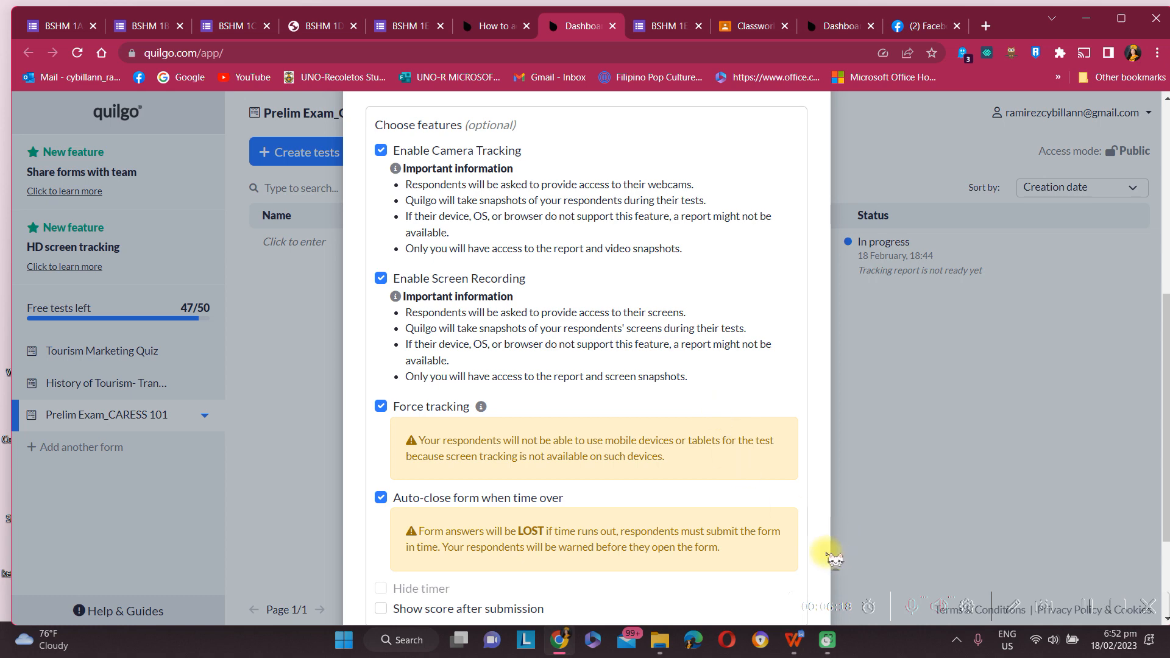
left_click(1083, 610)
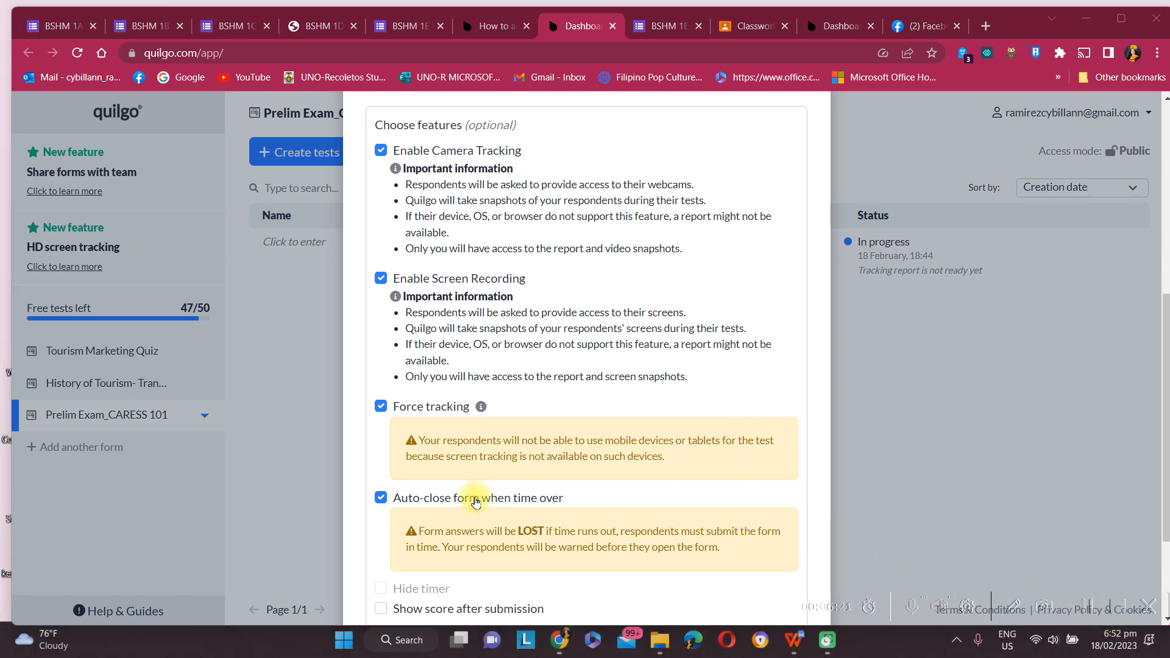
scroll(520, 420, "down", 3)
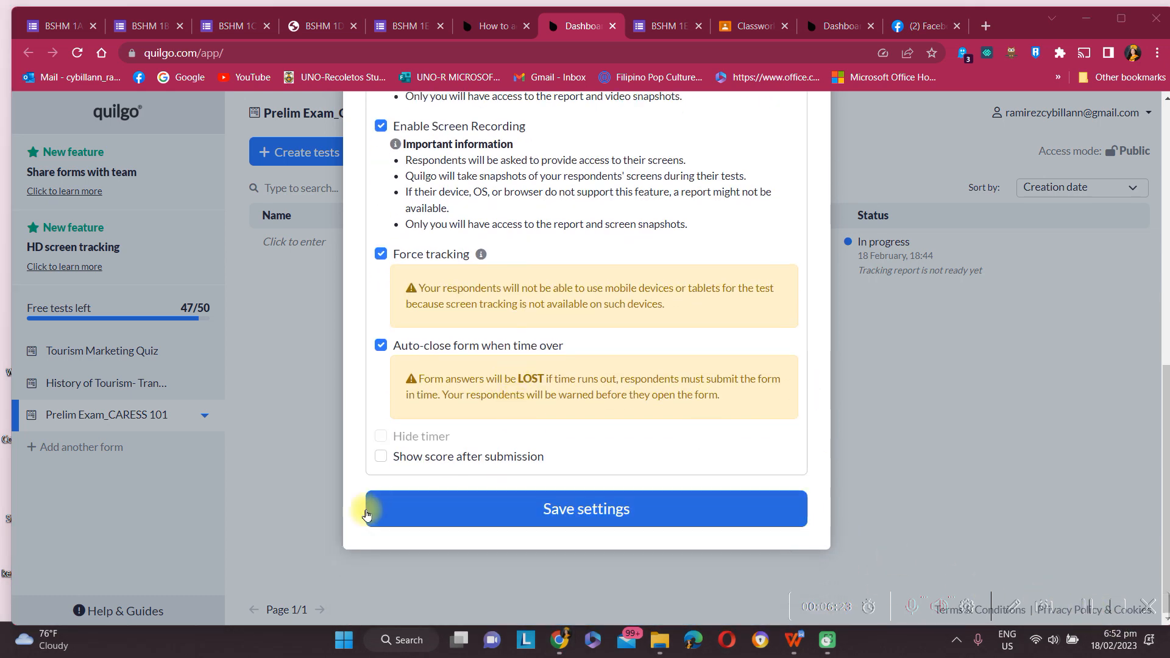
scroll(835, 448, "up", 1)
scroll(836, 449, "up", 10)
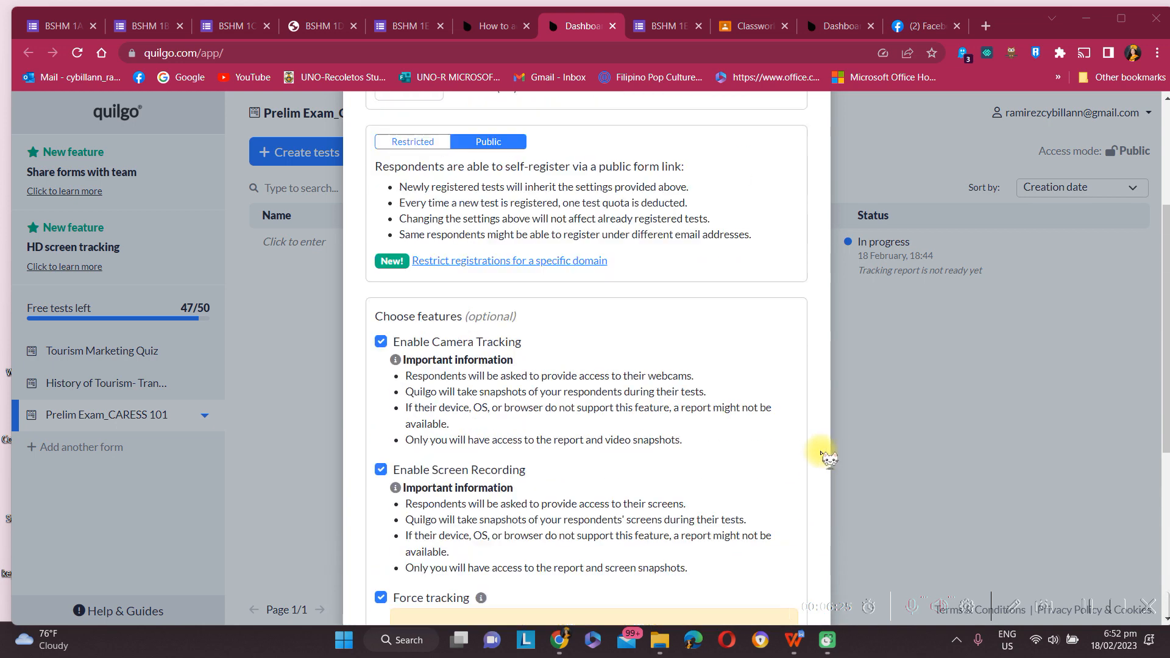
left_click(800, 119)
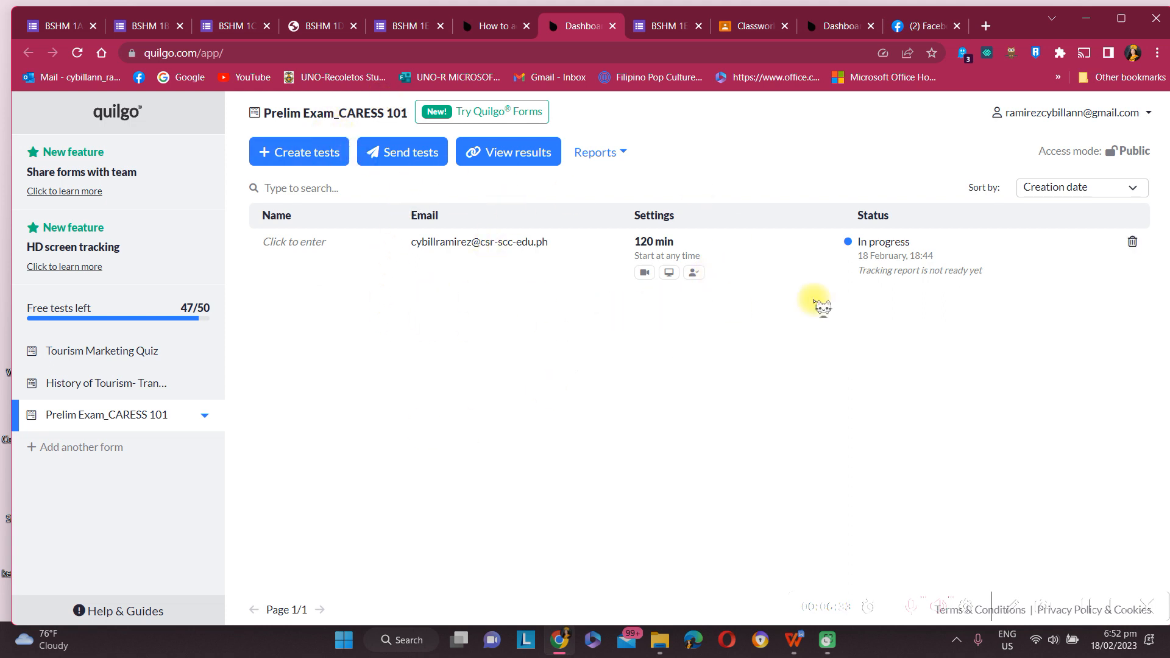
Step: Copy the exam's share link and switch to the Facebook Messenger tab
left_click(408, 152)
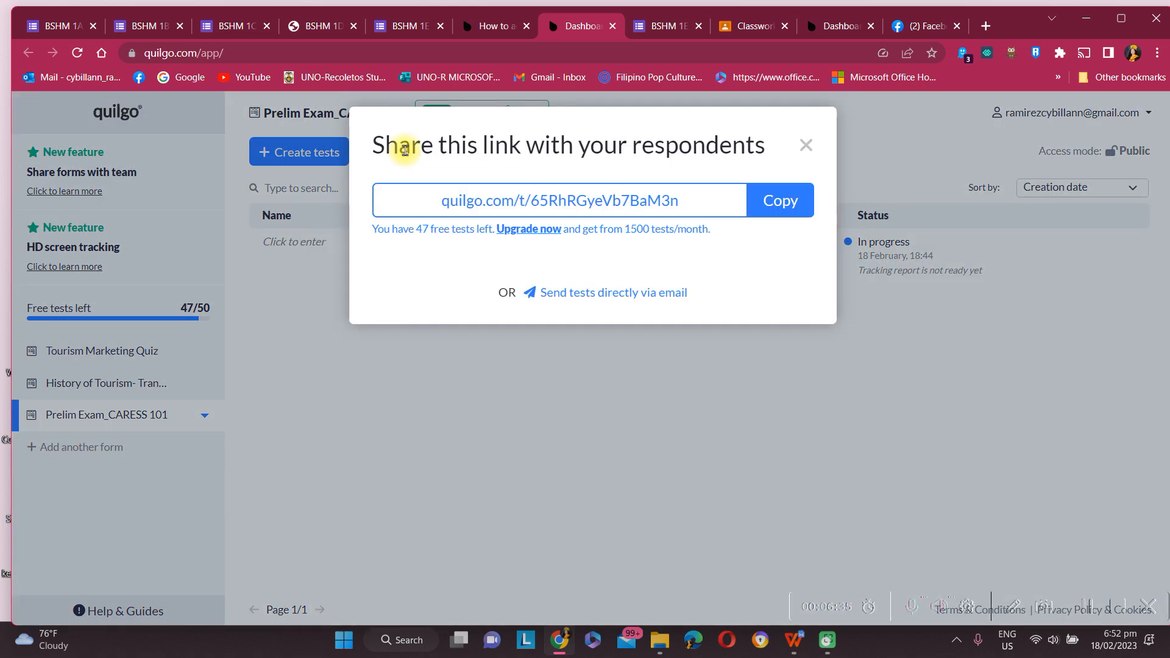
left_click(790, 203)
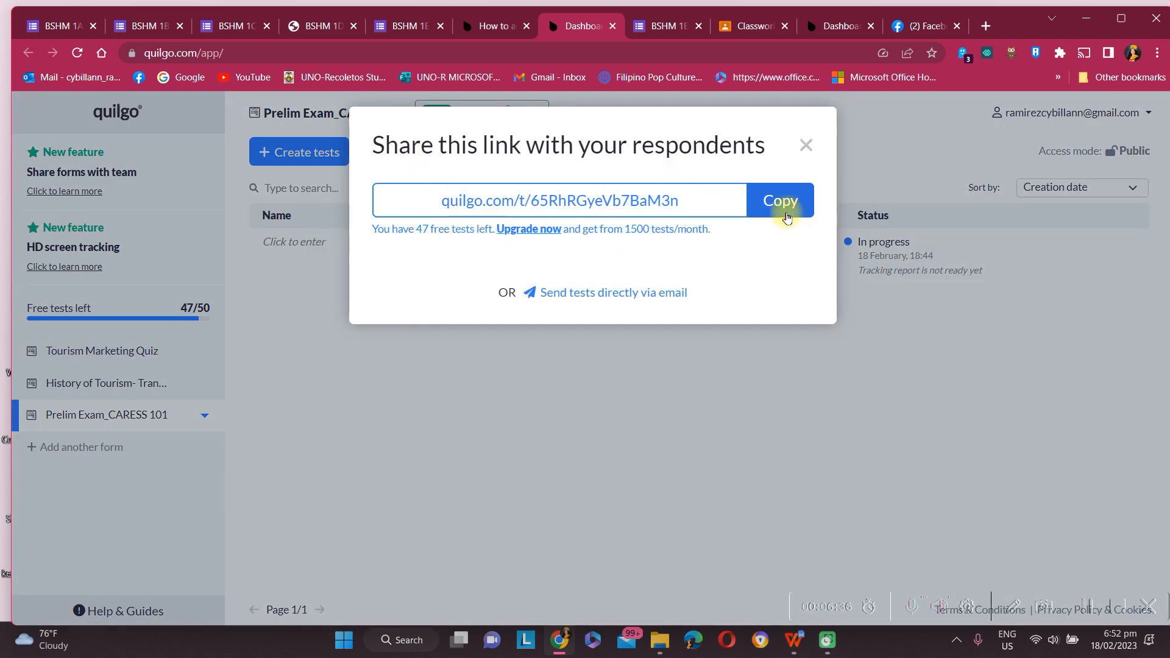
left_click(805, 146)
left_click(909, 26)
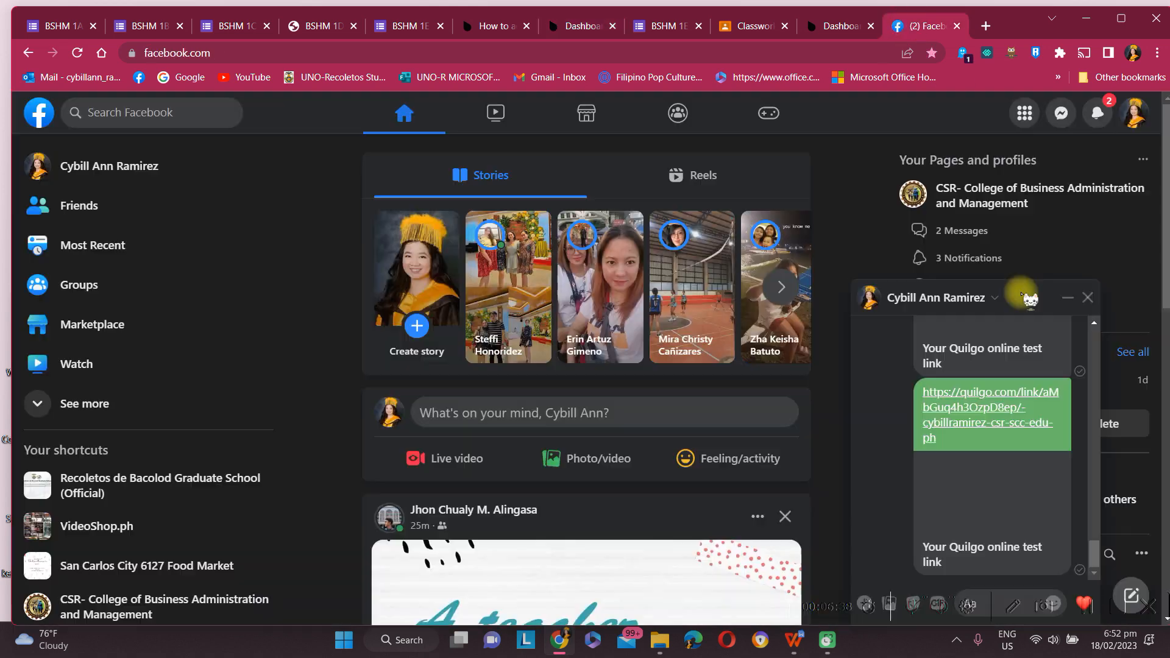
Step: Open the quilgo.com/t/ Prelim Exam_CARESS 101 test link from the Messenger chat
scroll(1004, 426, "up", 3)
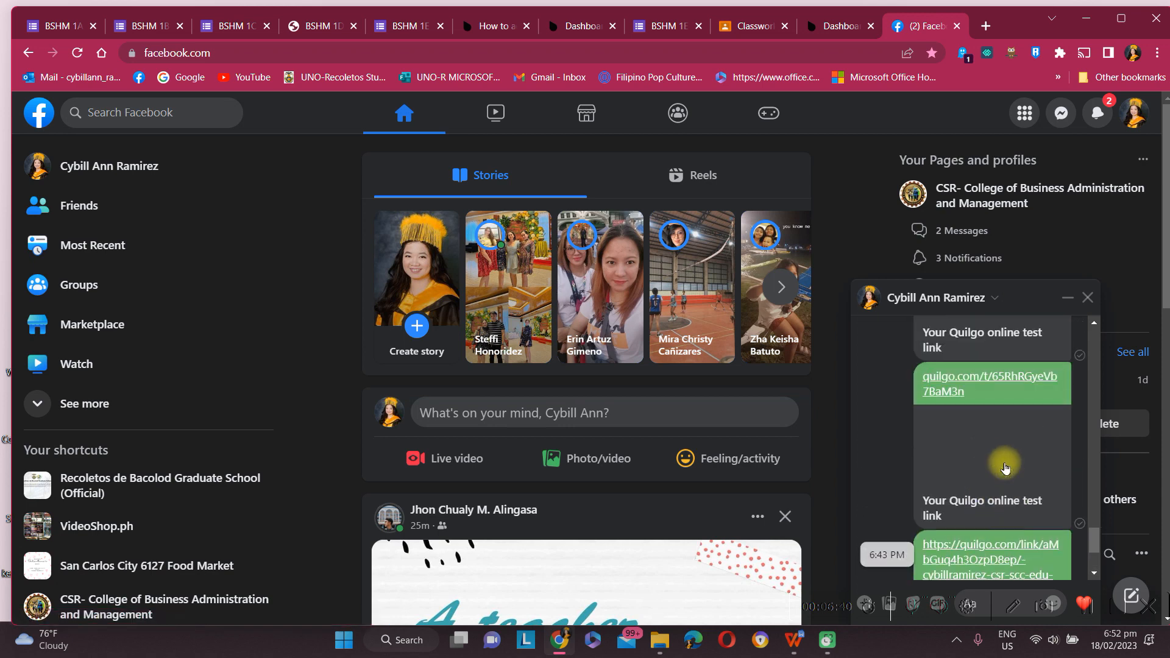
scroll(995, 332, "up", 2)
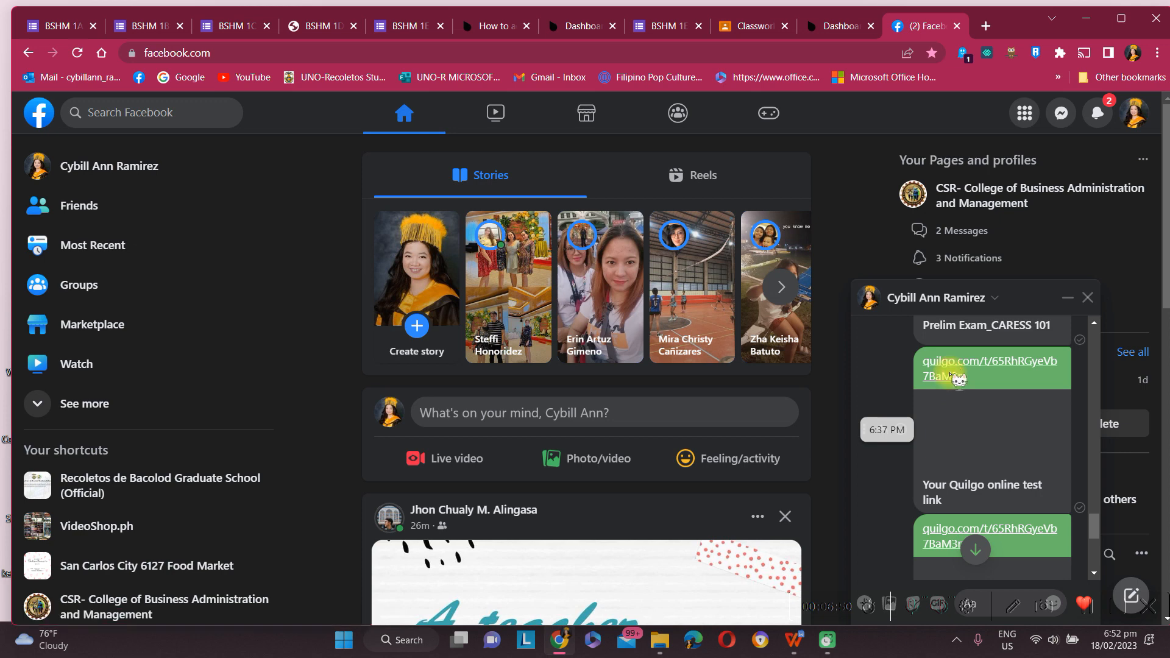
left_click(949, 377)
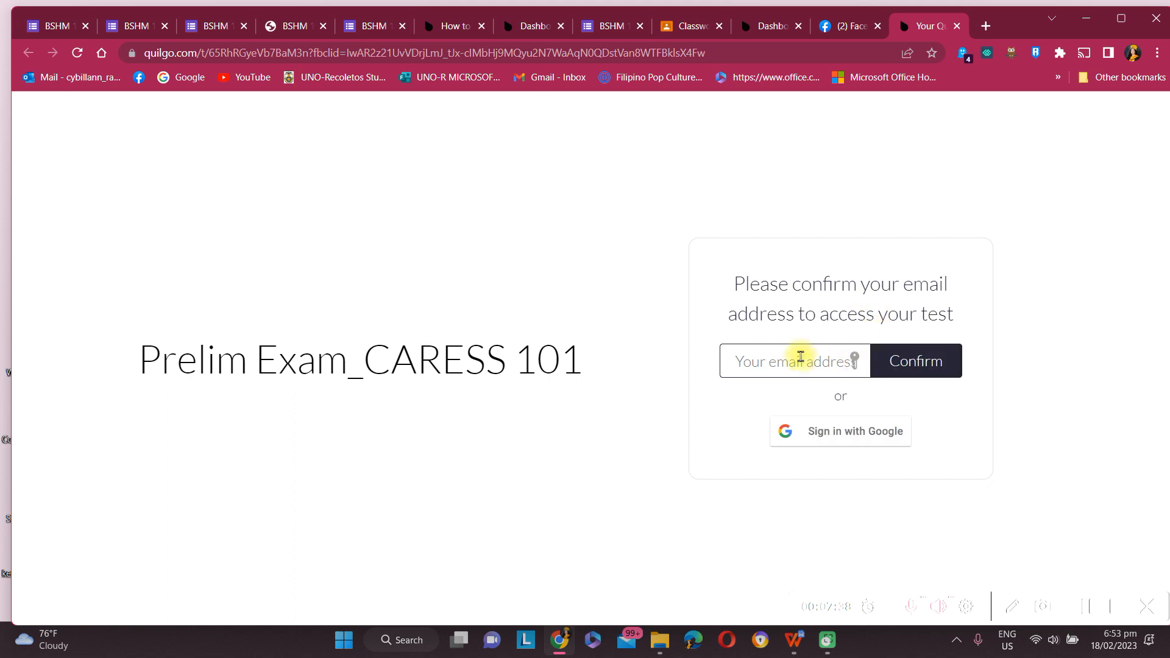
left_click(762, 25)
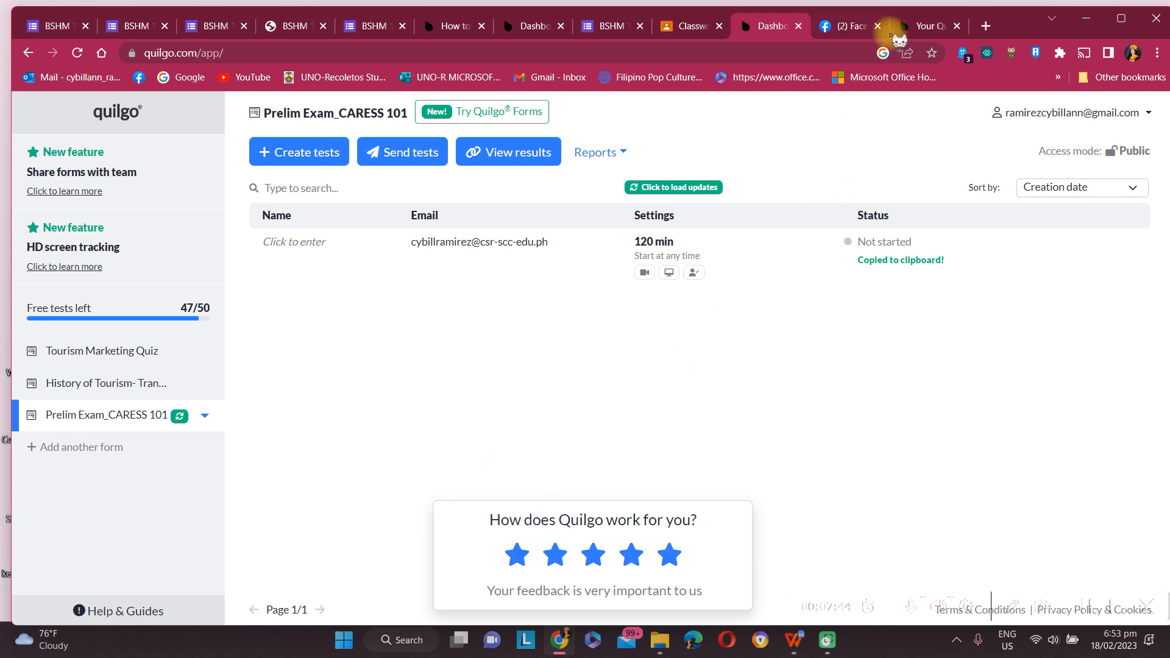
left_click(907, 32)
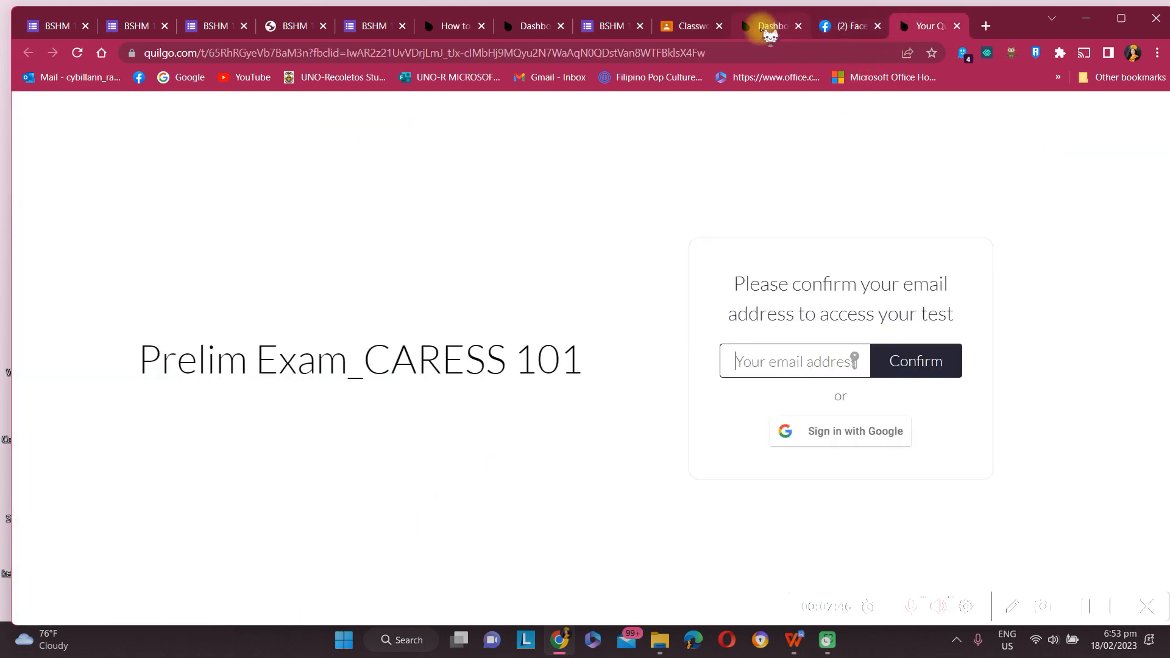
left_click(765, 30)
left_click(415, 158)
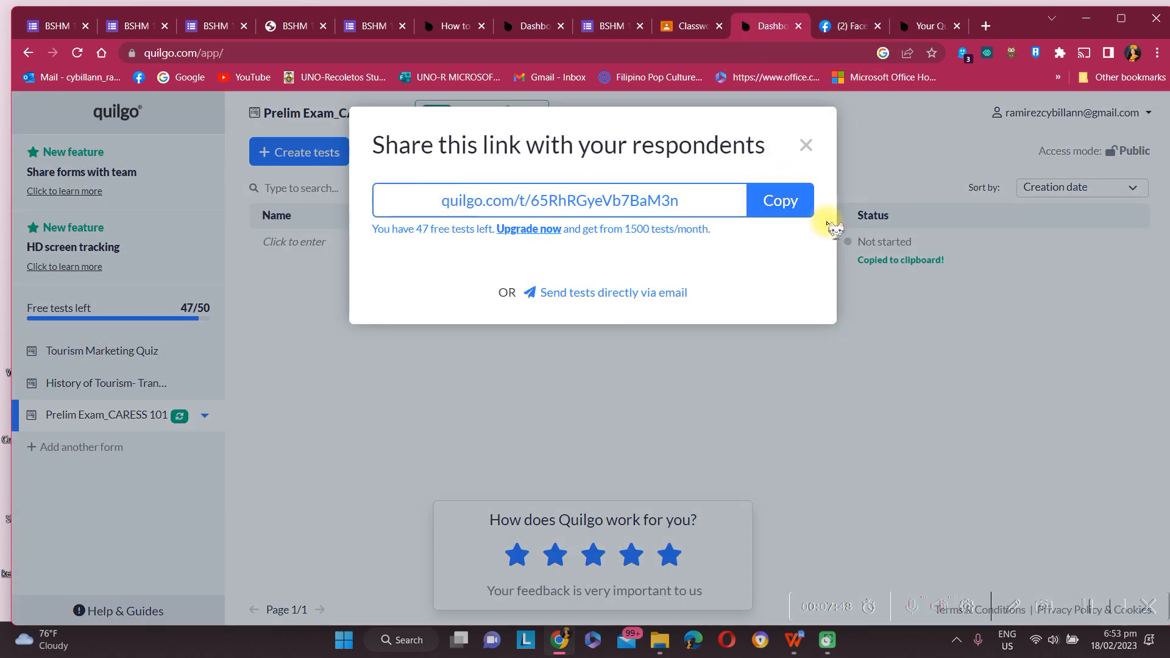
left_click(805, 145)
left_click(850, 25)
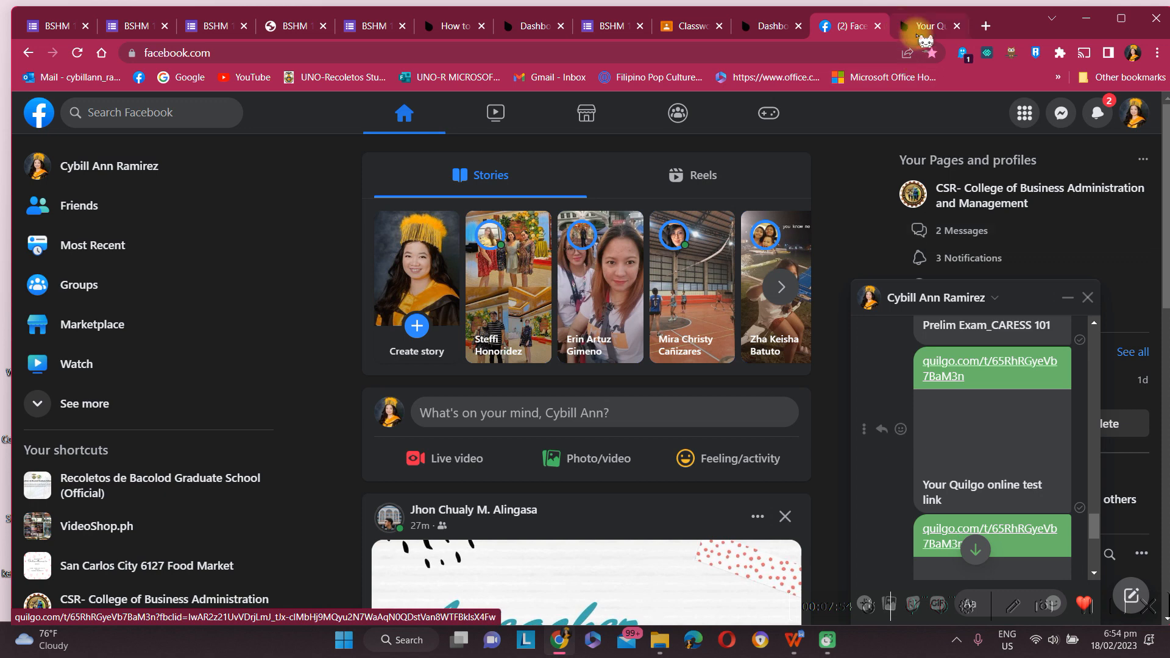
left_click(919, 27)
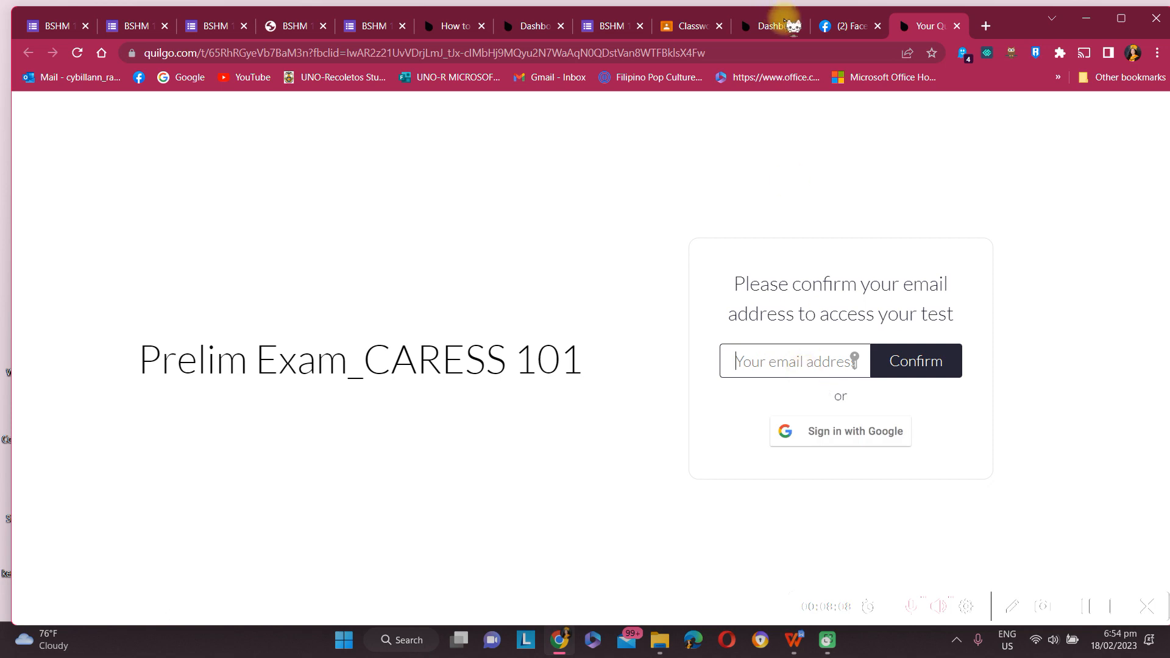
left_click(838, 28)
Step: Open the personal quilgo.com/link/ test link from the Messenger chat
scroll(975, 444, "down", 3)
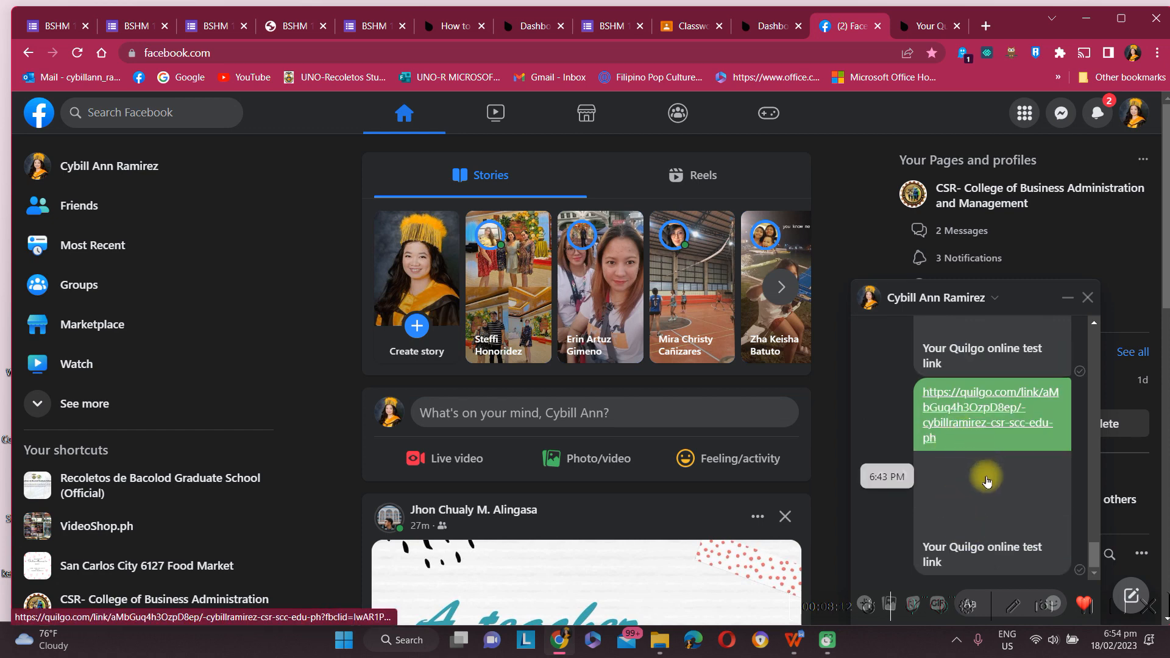
scroll(978, 481, "up", 1)
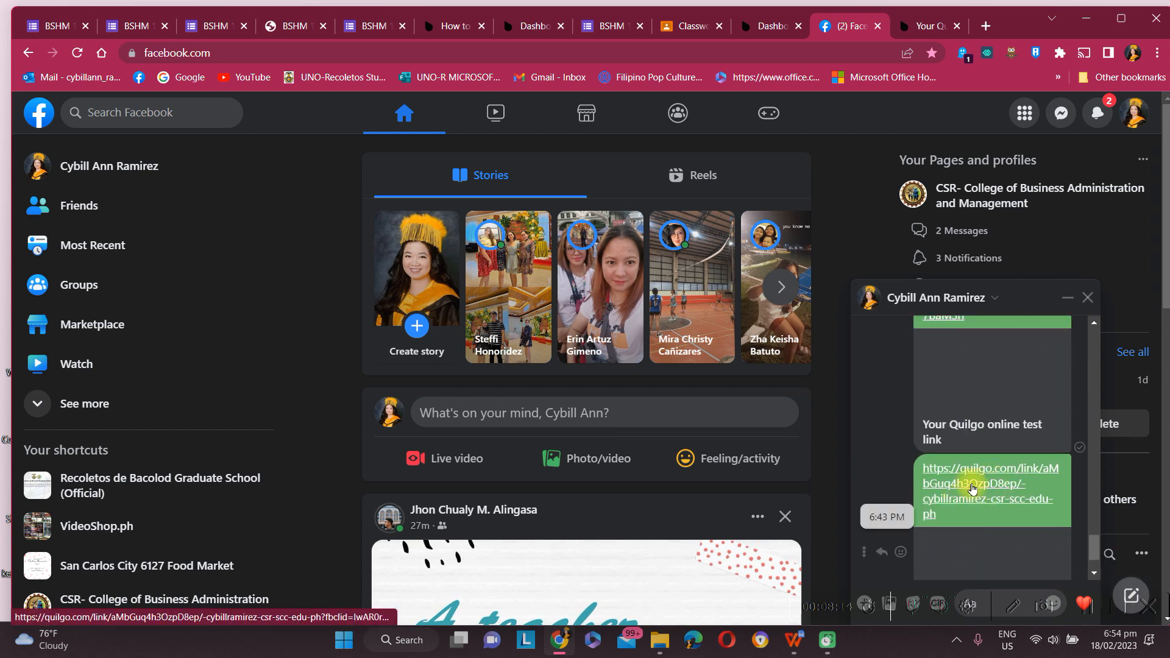
scroll(969, 491, "down", 1)
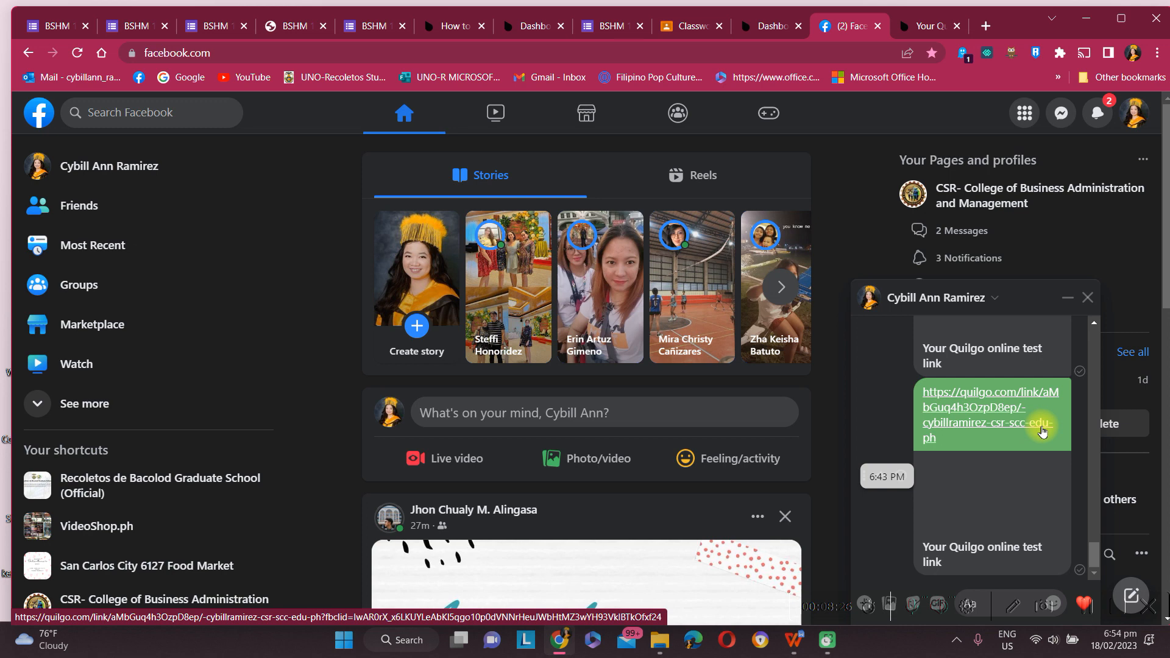
left_click(957, 421)
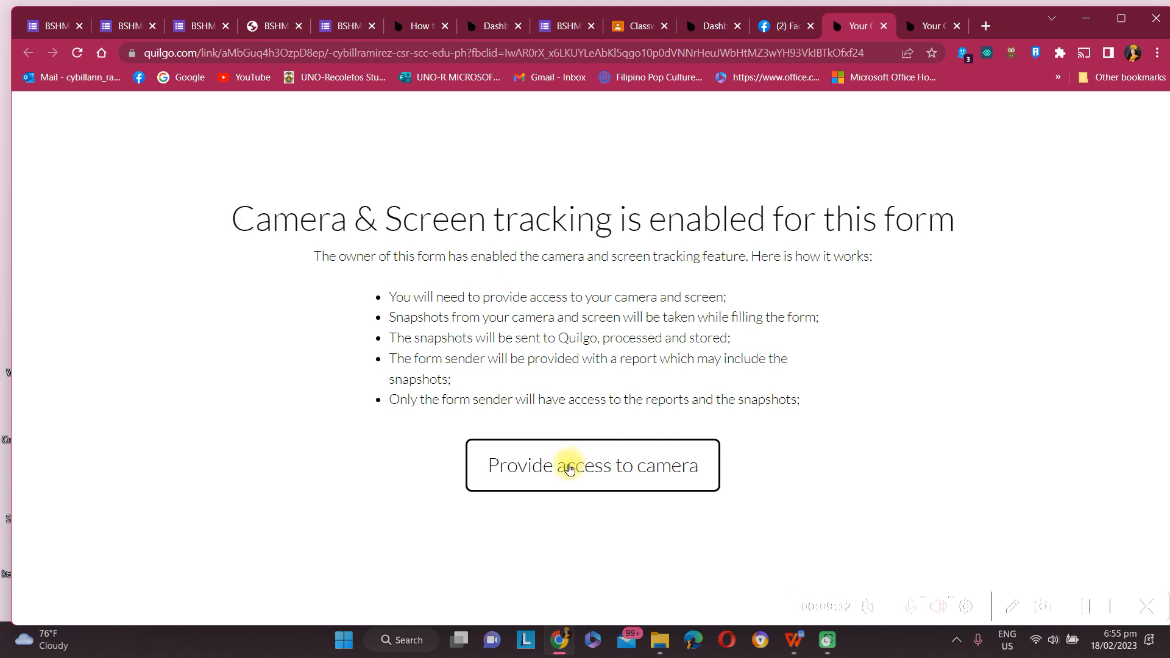
Step: Allow camera access, share the Entire Screen, and proceed to the Prelim Exam_CARESS 101 form
left_click(569, 469)
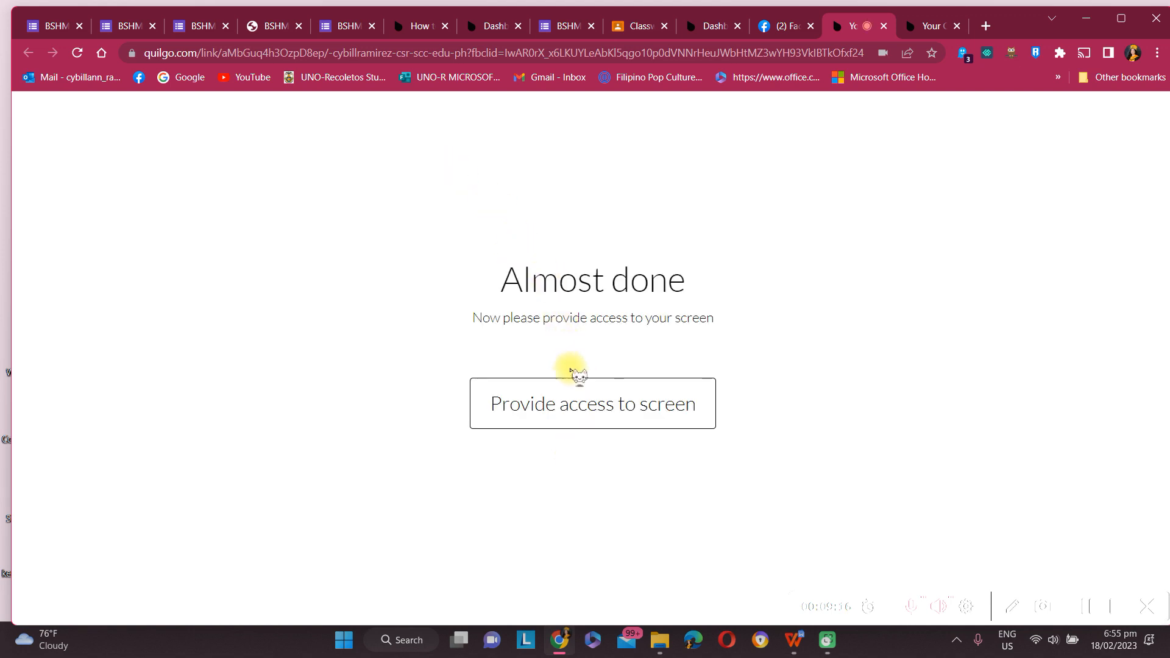
left_click(562, 418)
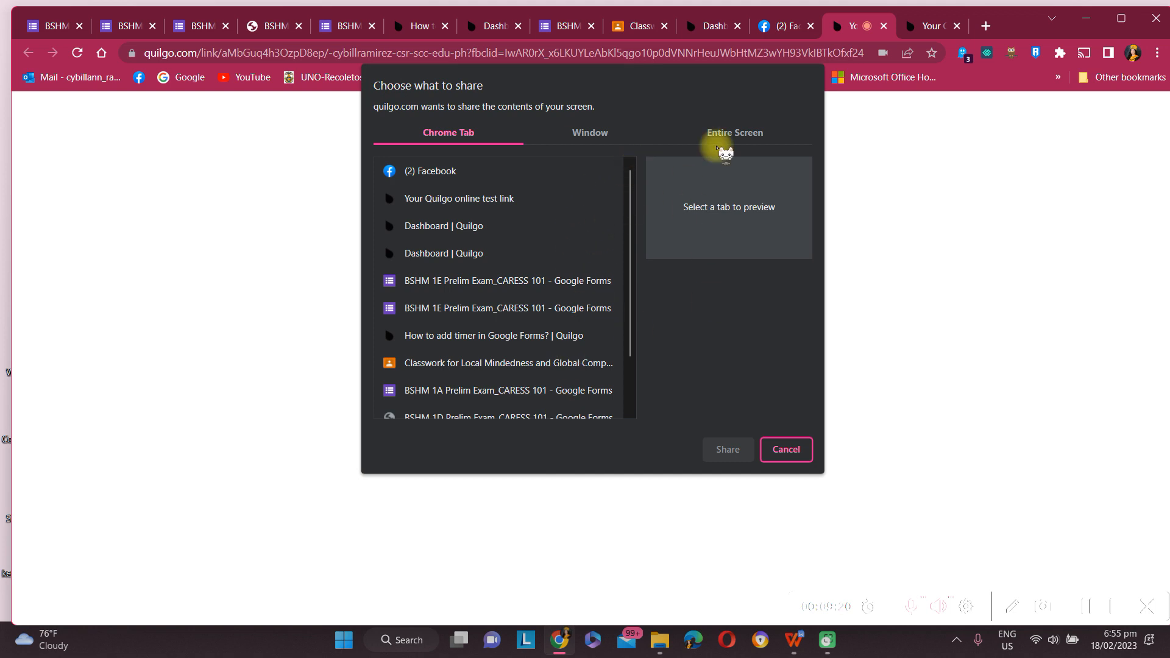
left_click(726, 132)
left_click(582, 261)
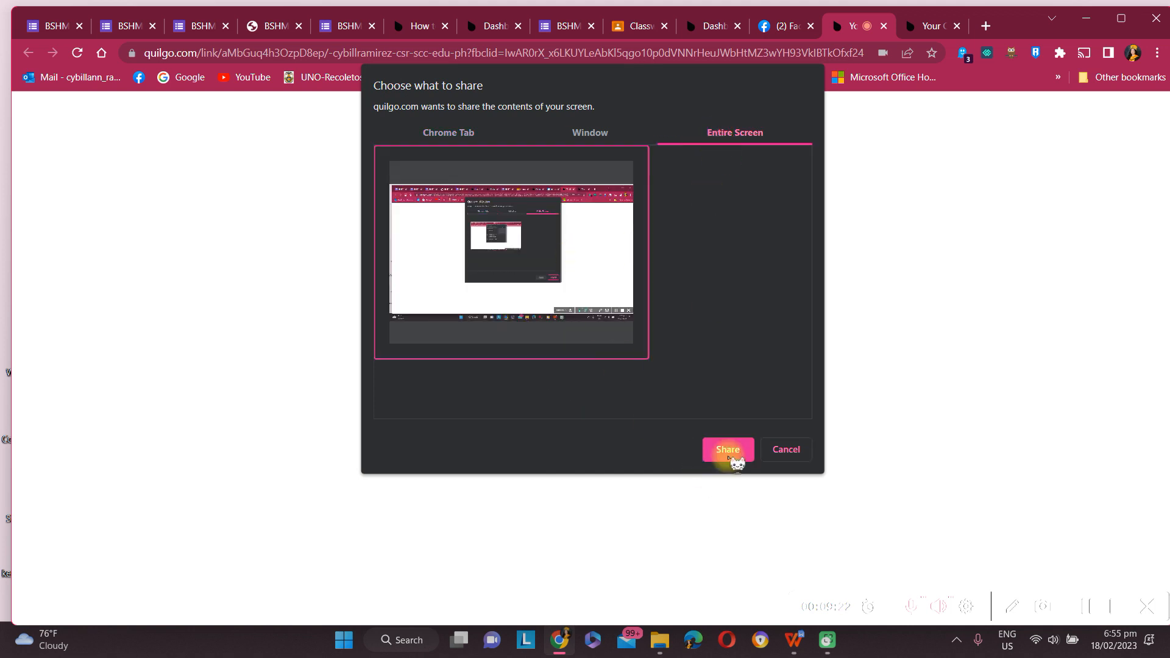
left_click(728, 452)
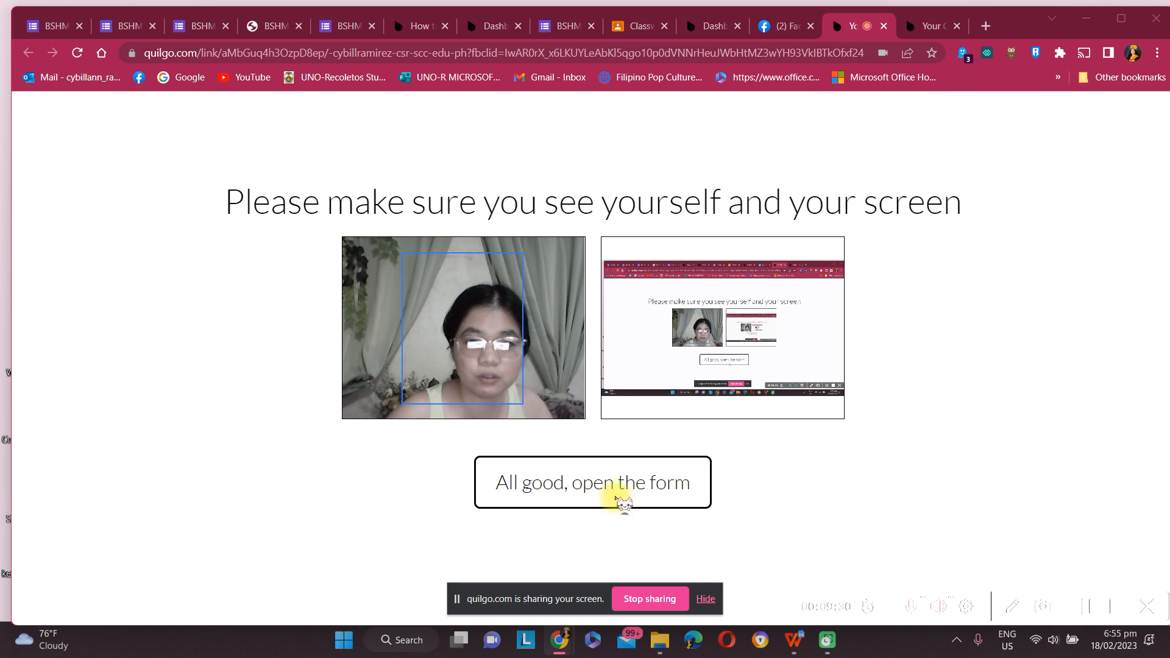
left_click(619, 501)
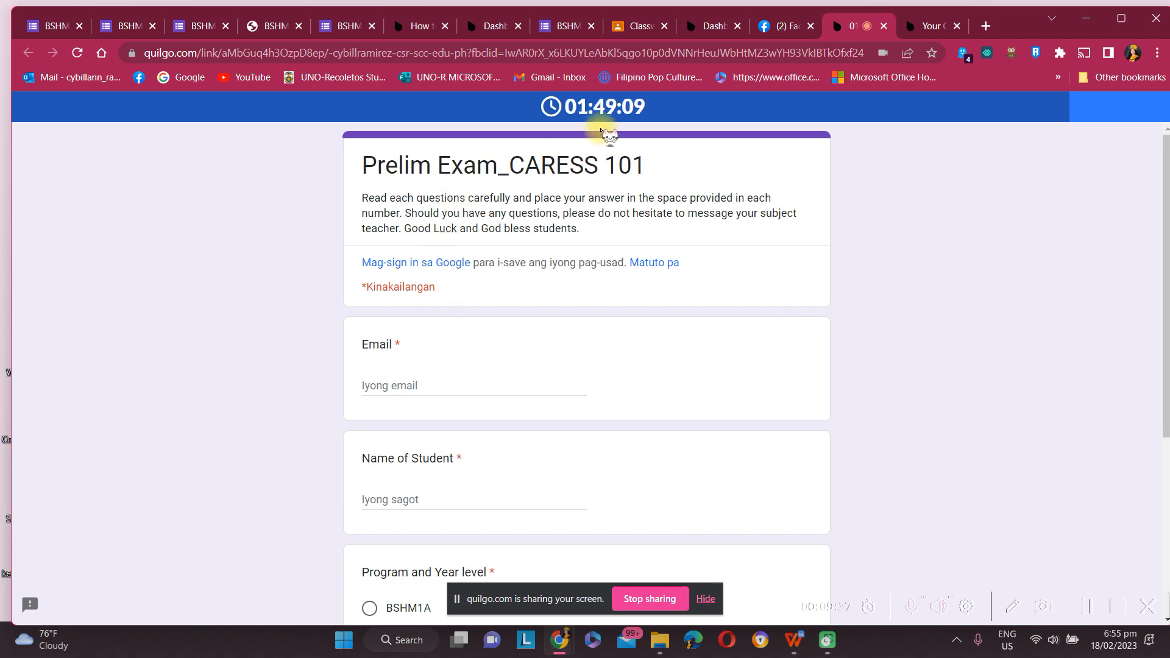
Step: Scroll the exam form, open a new tab and come back, then stop sharing the screen with Quilgo
scroll(531, 404, "down", 2)
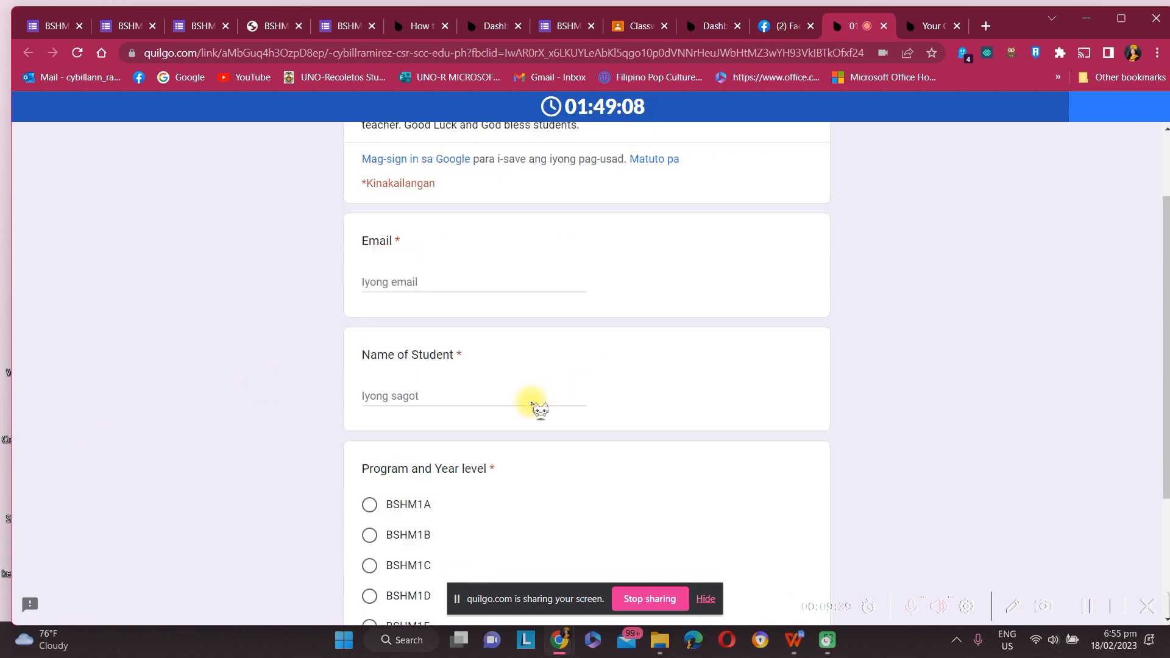
scroll(524, 399, "down", 3)
scroll(522, 397, "up", 4)
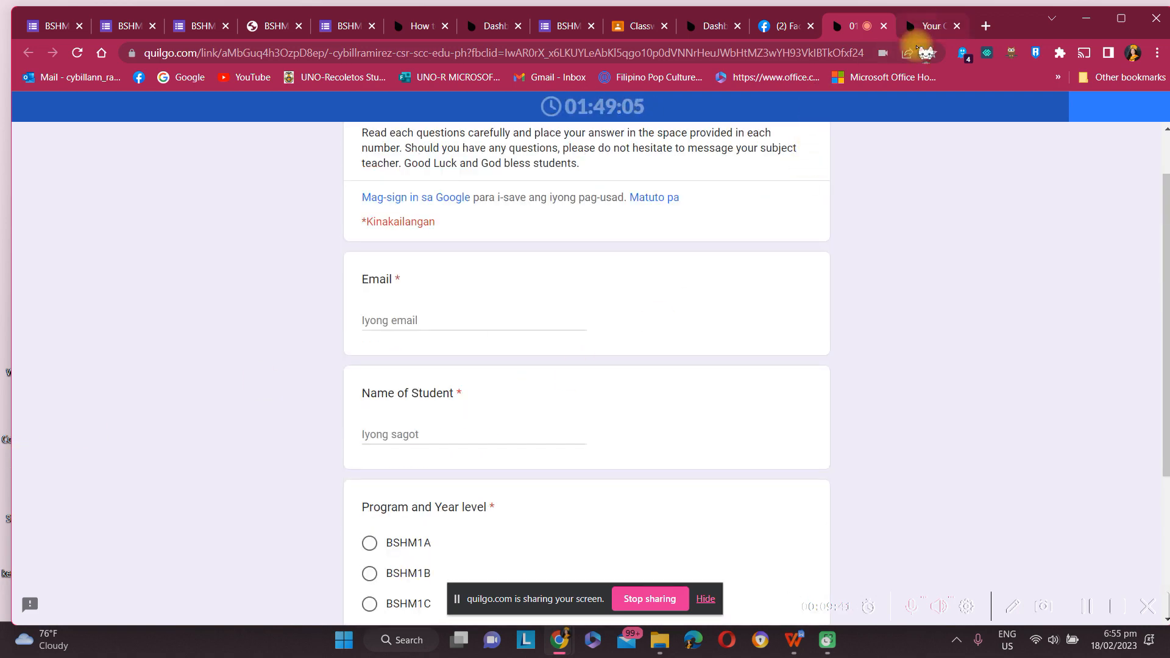
left_click(985, 26)
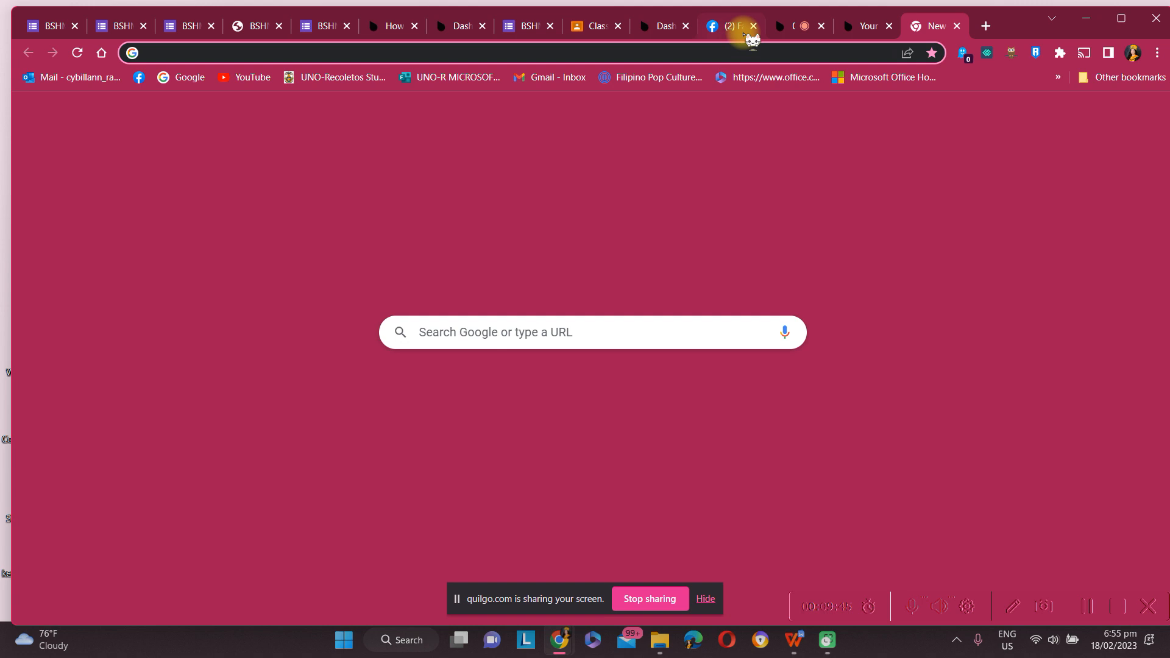
left_click(790, 26)
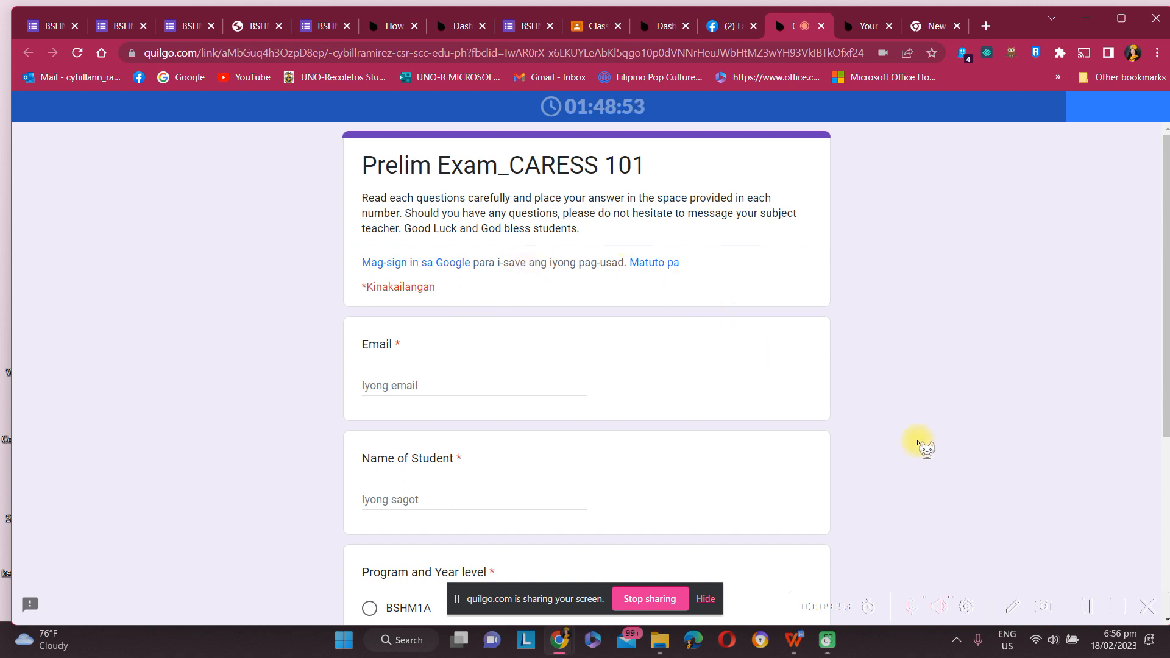
left_click(651, 600)
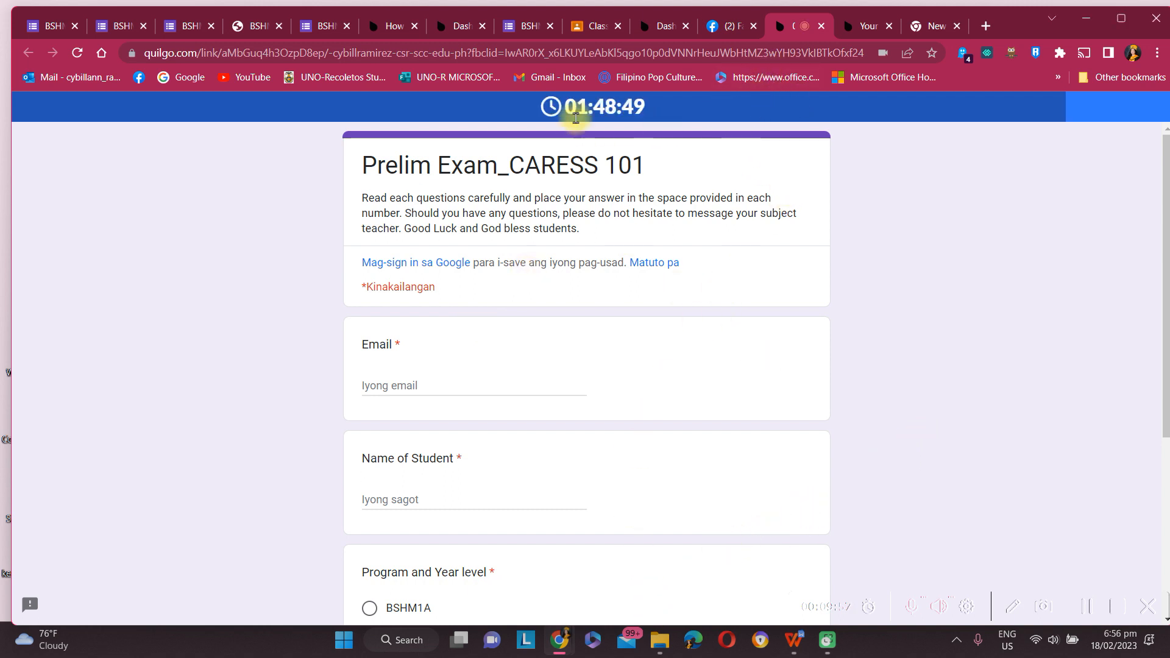
Step: Try the Email question and scroll the form, then close the exam tab and choose Leave
left_click(405, 384)
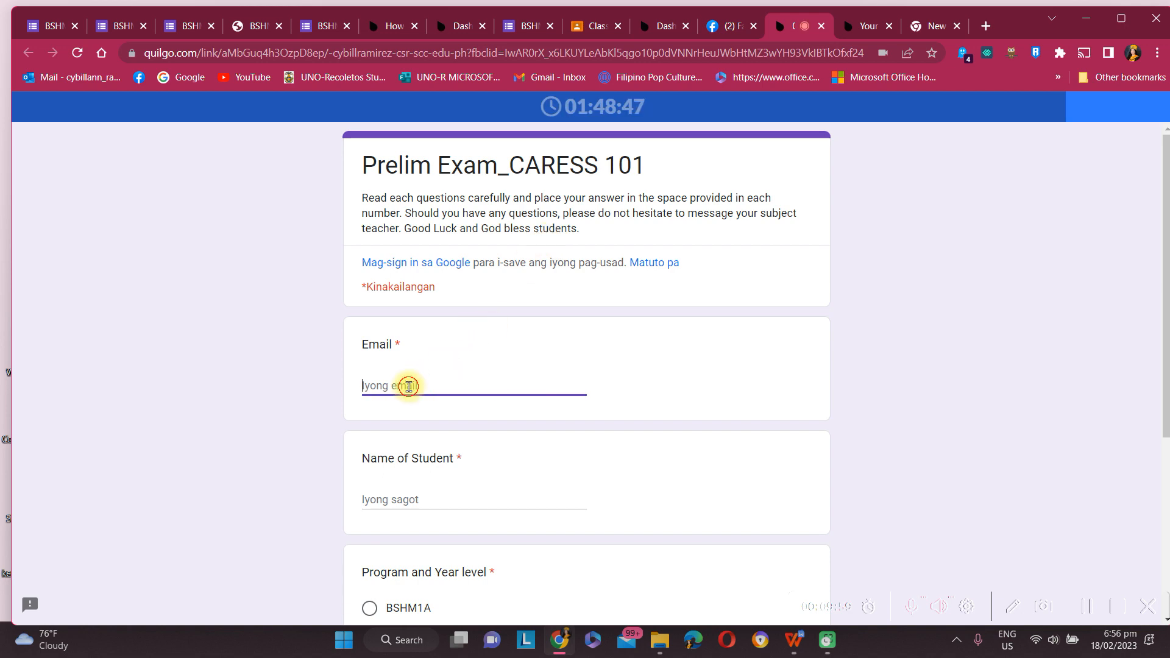
scroll(549, 353, "down", 3)
scroll(501, 383, "up", 3)
scroll(473, 470, "down", 4)
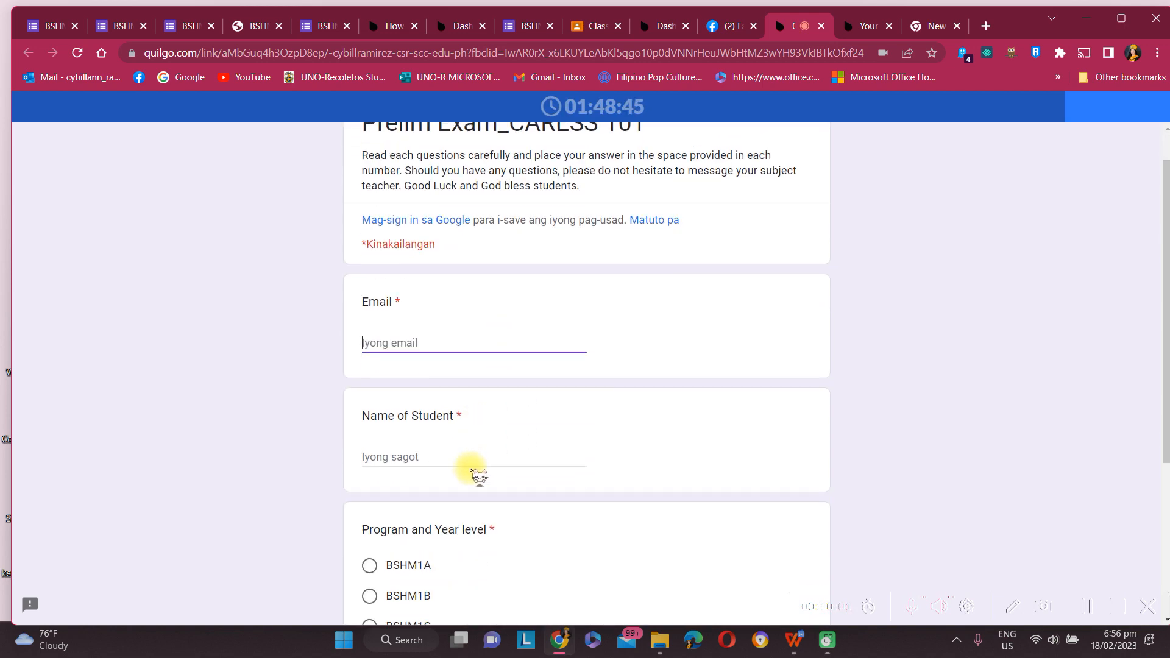
scroll(466, 474, "up", 4)
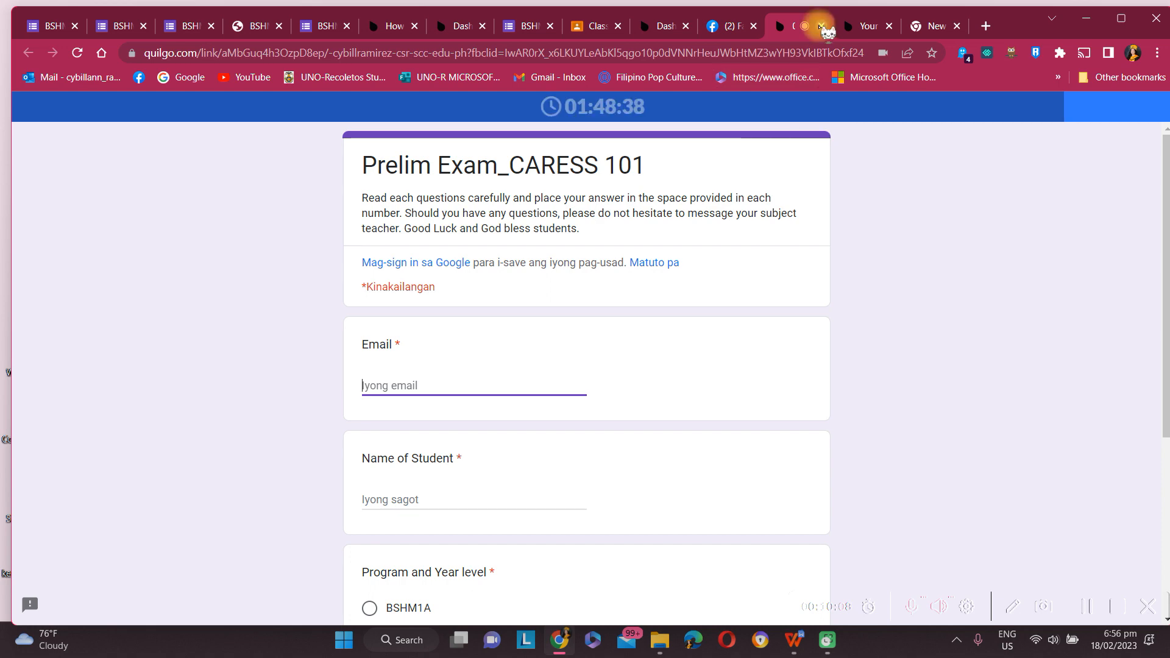
left_click(820, 25)
left_click(673, 138)
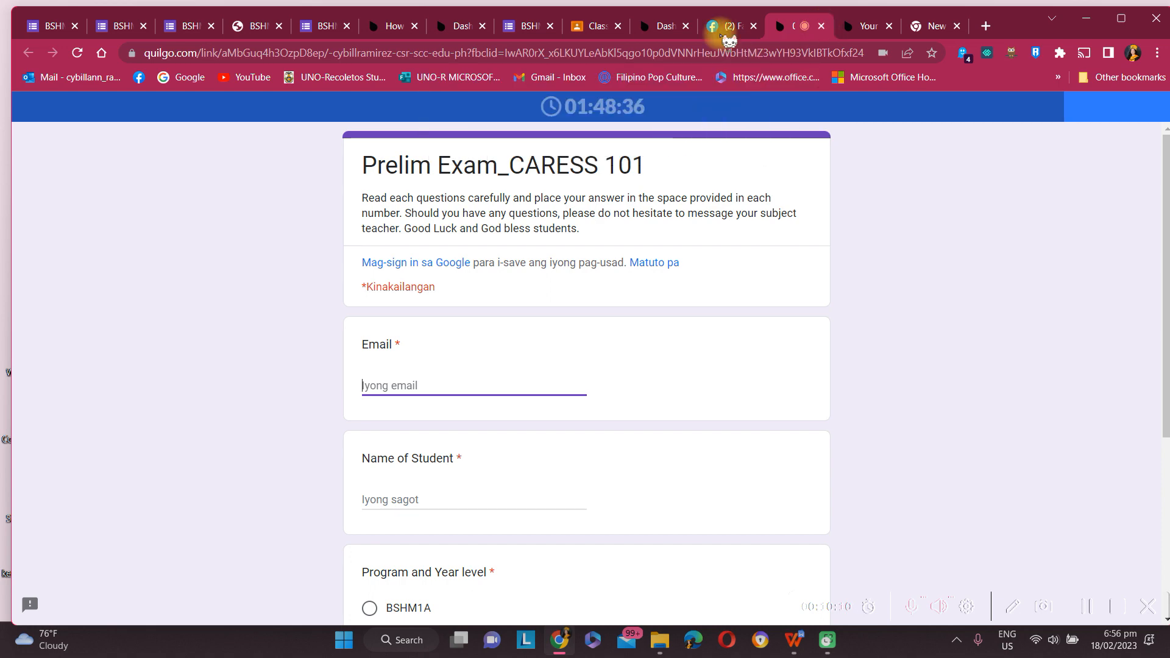
Step: Download the Prelim Exam_CARESS 101 report as a CSV from the dashboard's Reports menu
left_click(711, 32)
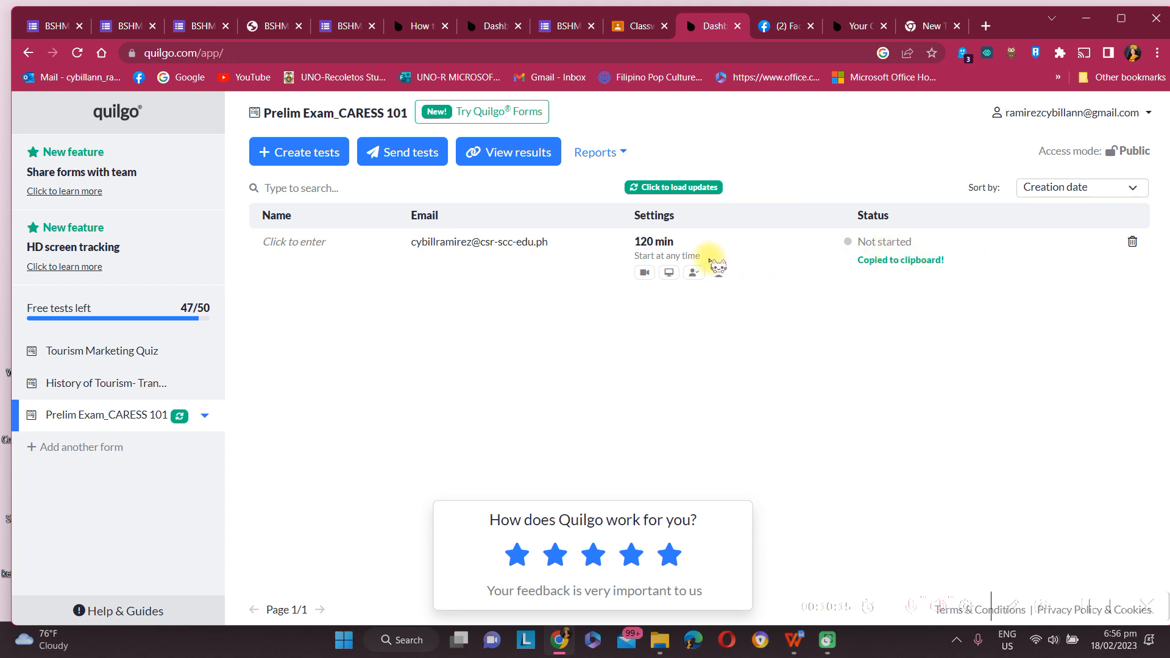
mouse_move(649, 274)
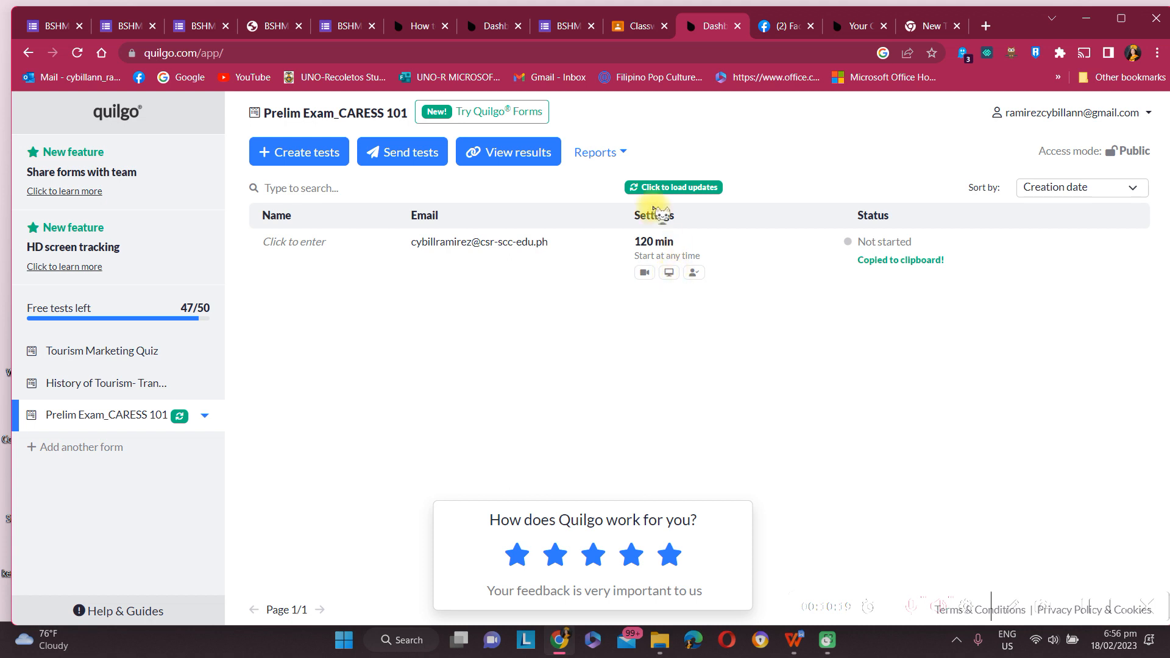
left_click(601, 153)
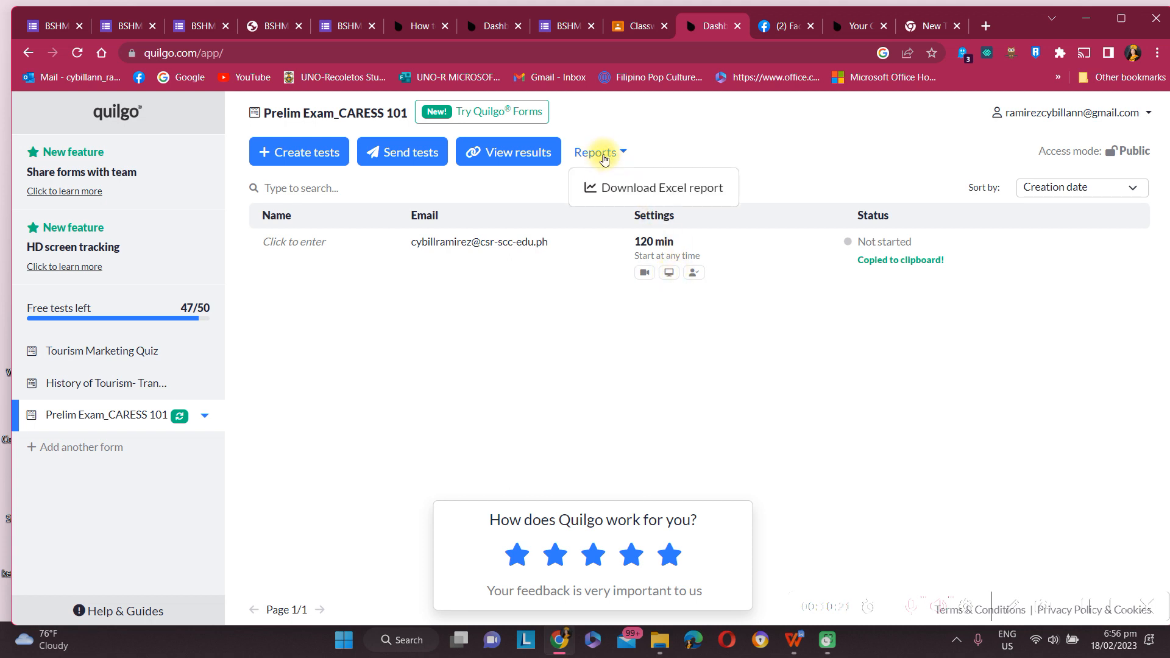
left_click(618, 188)
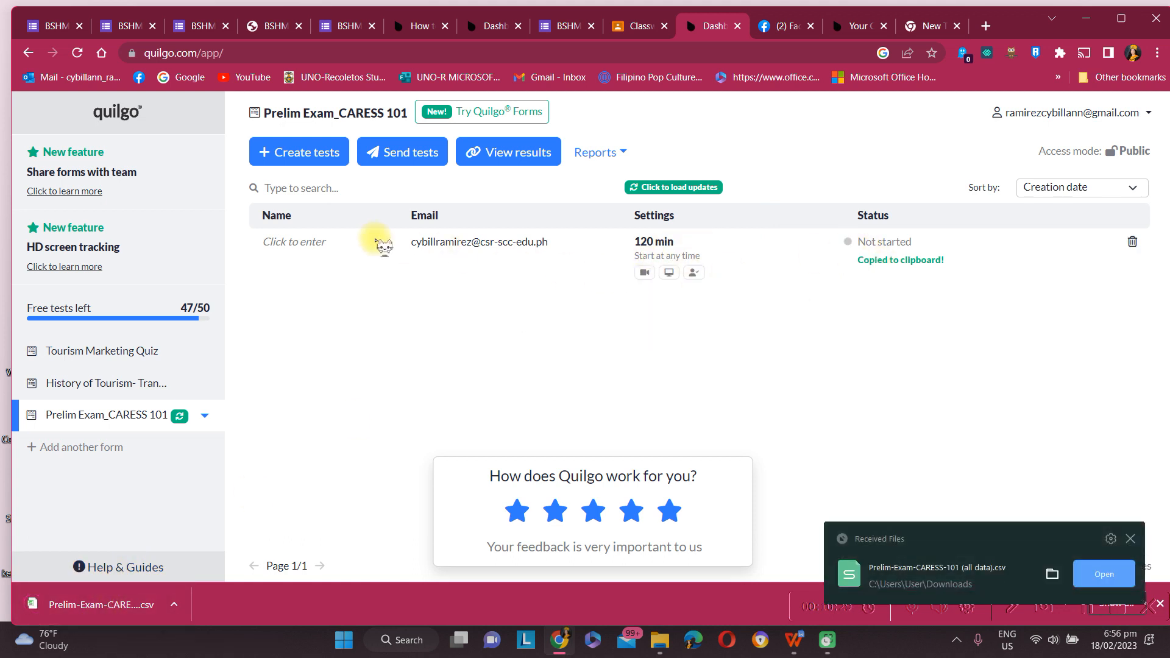
Step: Leave the test-taker name field empty and open the form's results in Google Forms
left_click(322, 254)
left_click(293, 241)
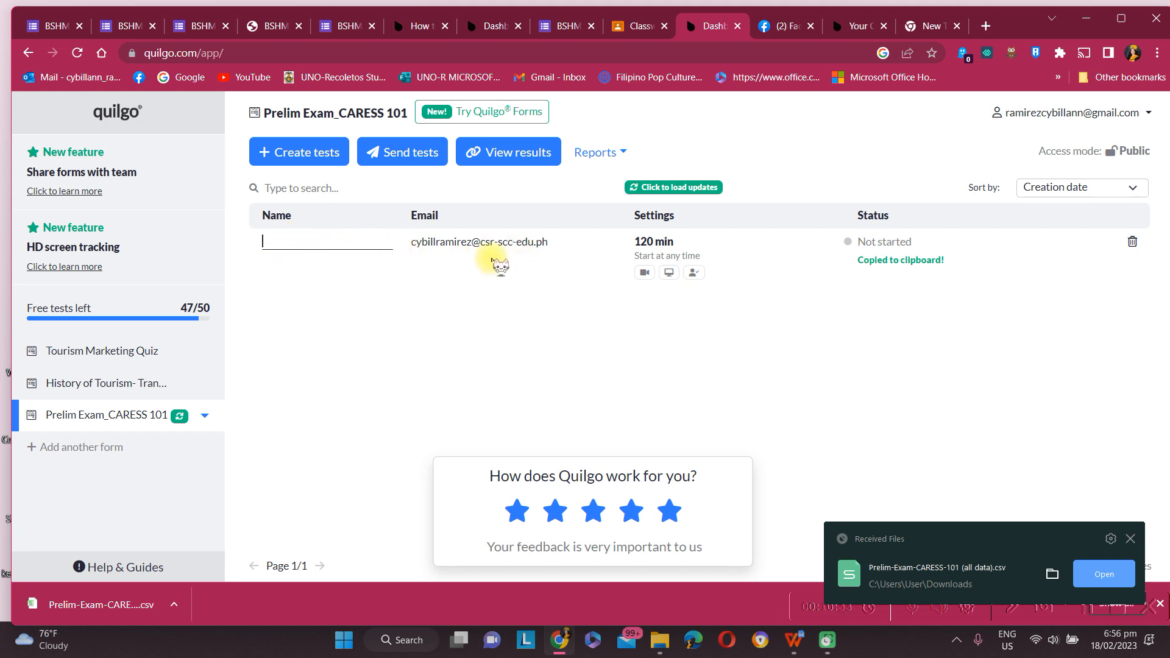
left_click(669, 279)
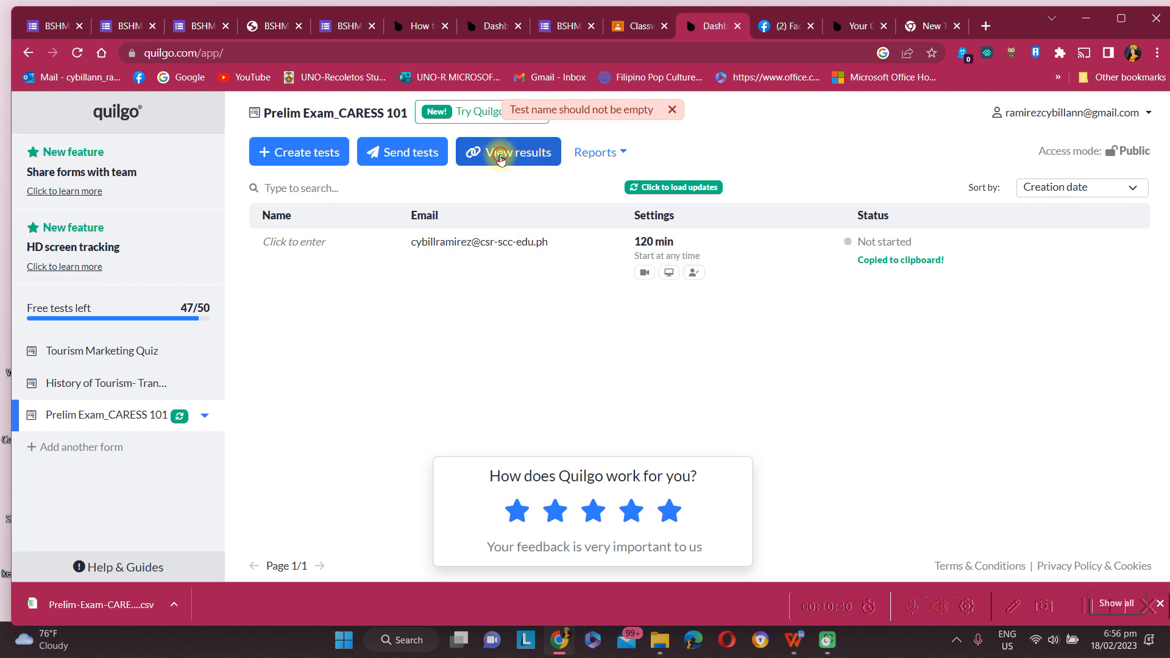
left_click(512, 156)
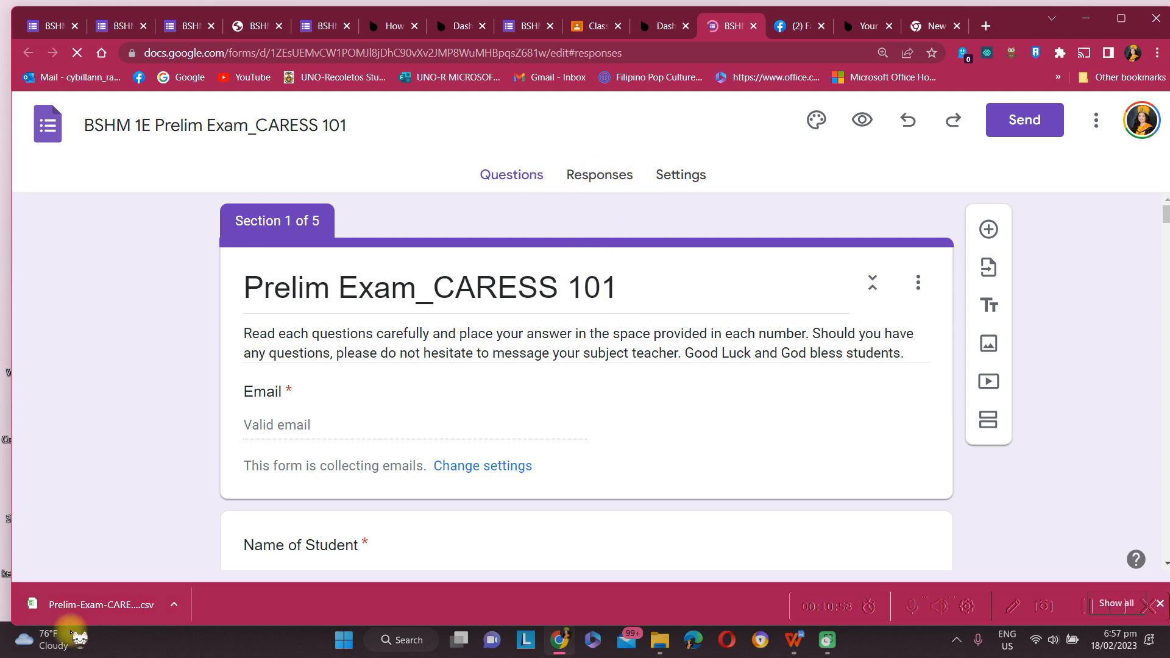
Step: Open Prelim-Exam-CARESS-101 (all data).csv from the download bar in WPS Office Spreadsheets
left_click(86, 605)
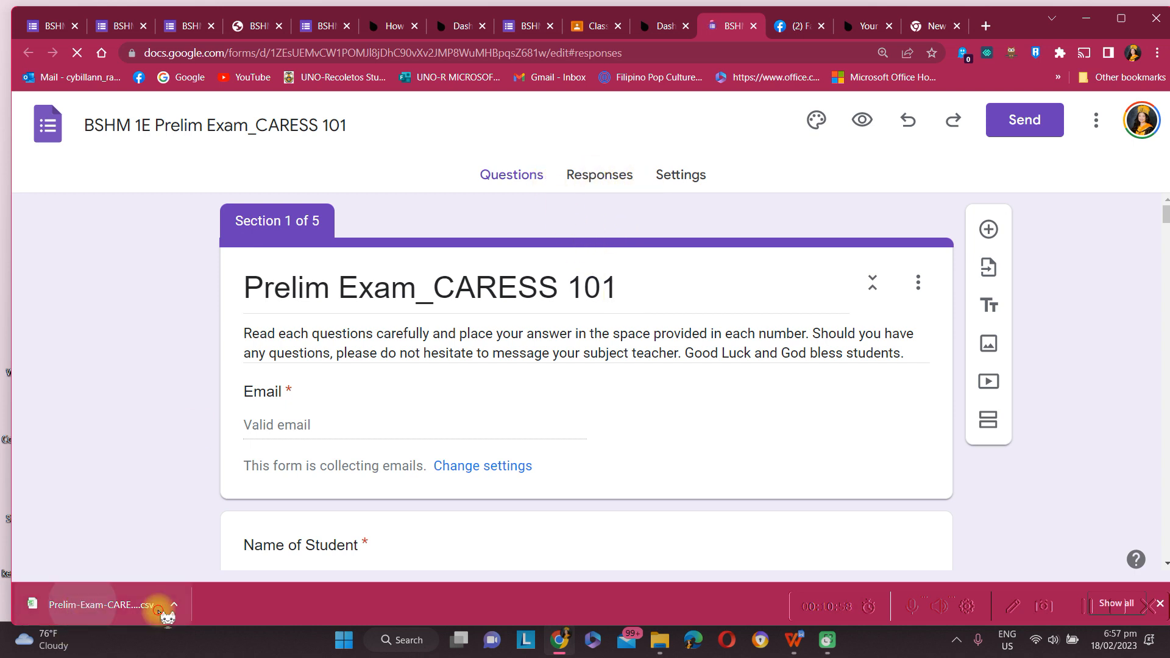
left_click(158, 609)
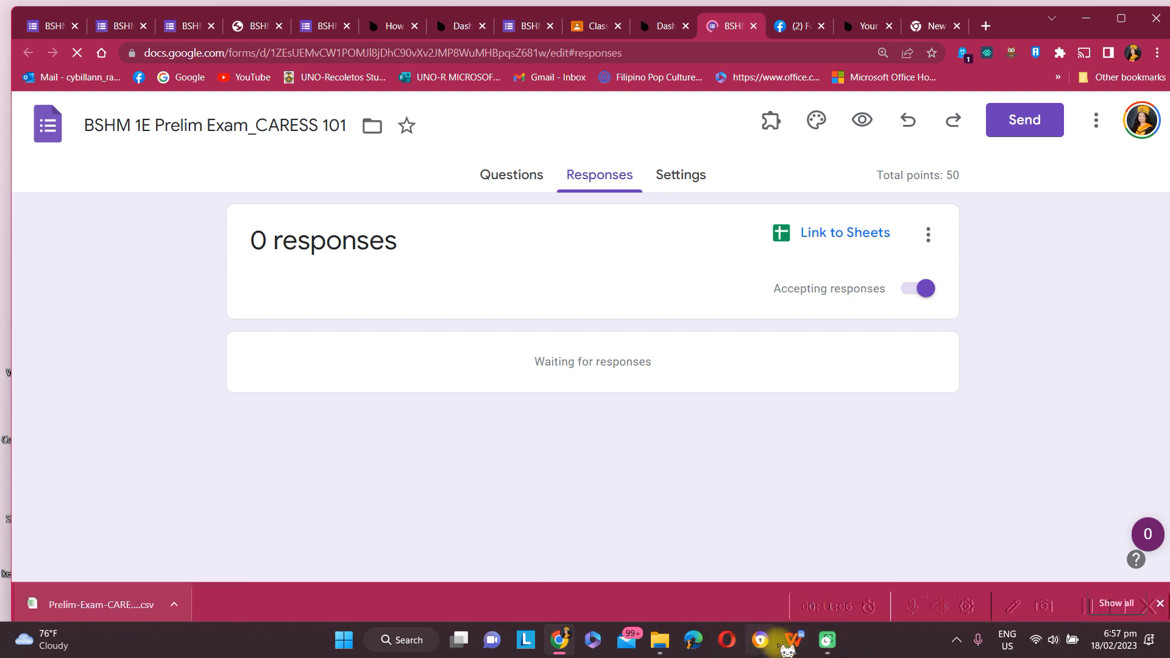
left_click(783, 650)
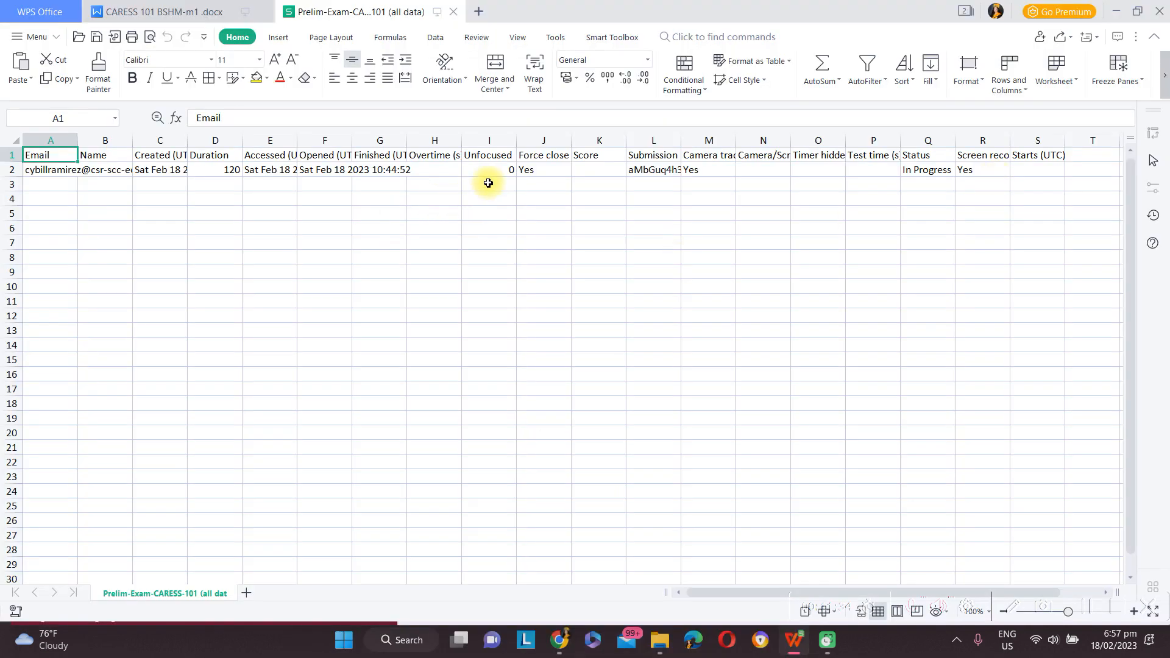
Step: Review the report's Force close, Overtime (s), Opened (UTC) and Finished (UTC) columns
left_click(540, 171)
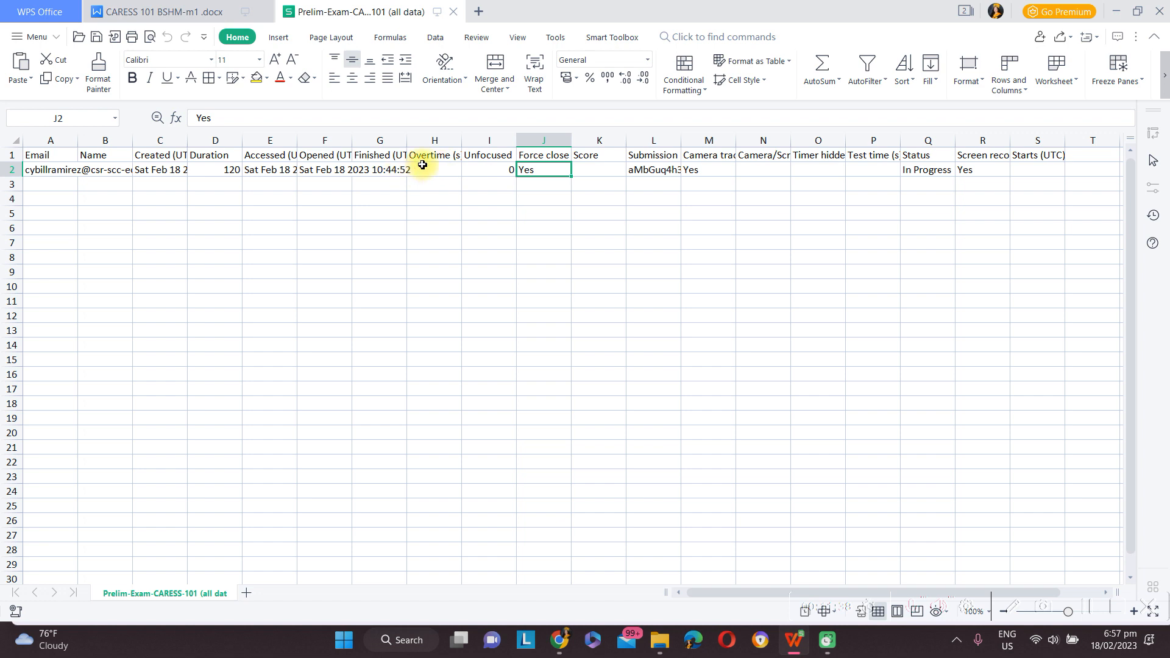
left_click(426, 159)
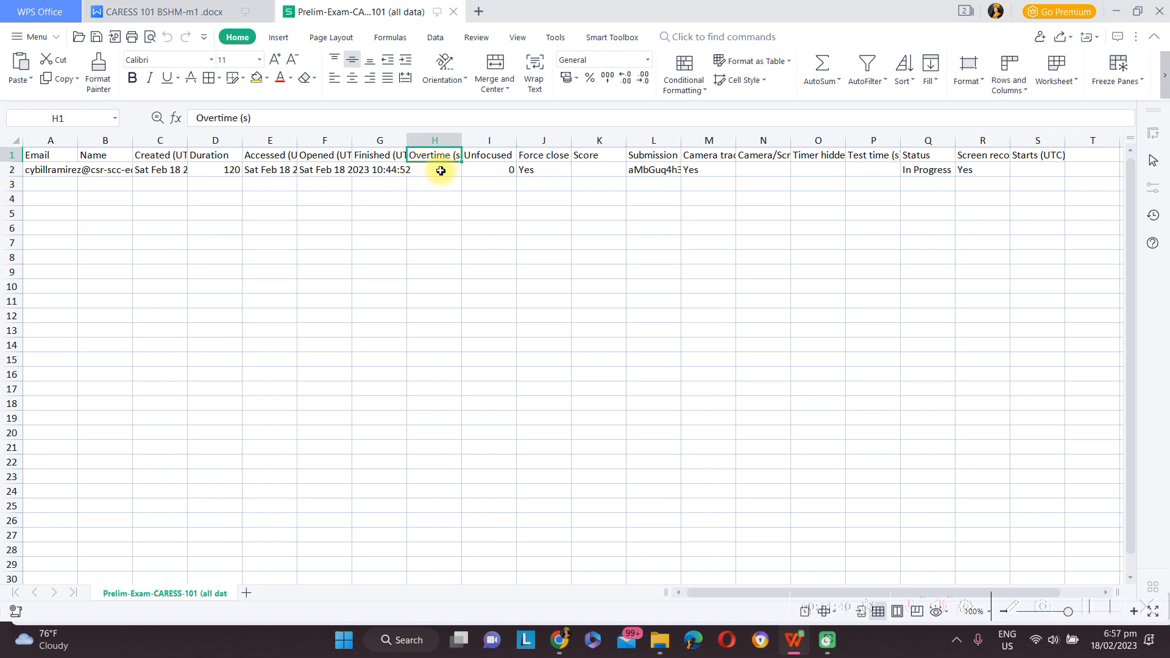
left_click(328, 159)
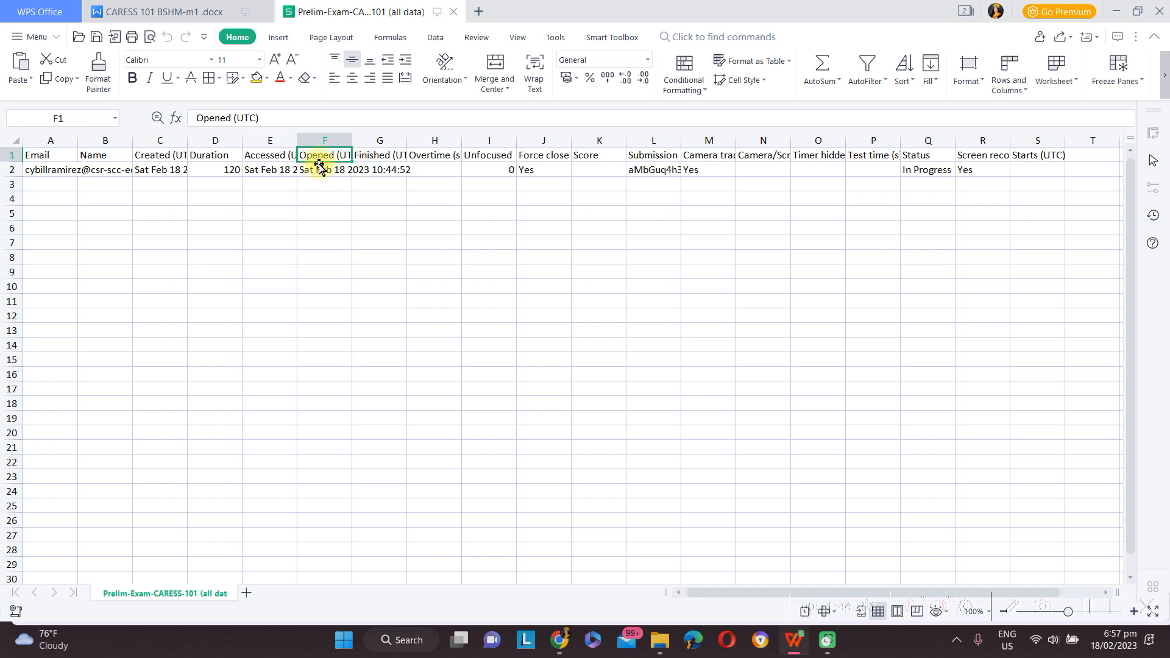
left_click(379, 158)
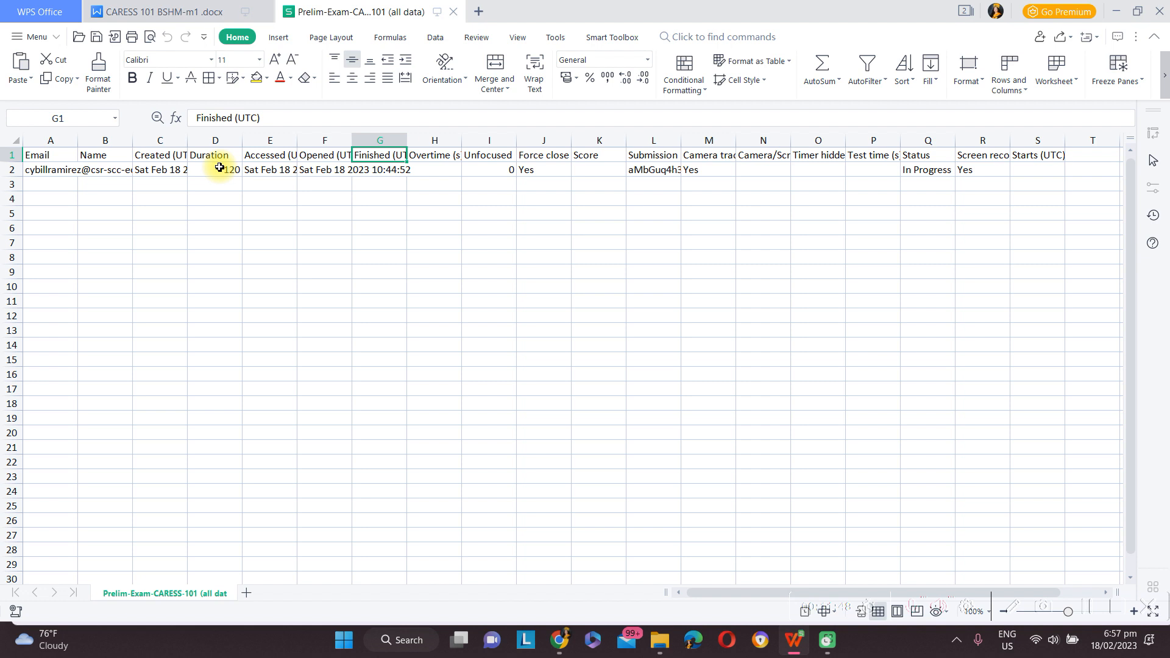
key("Right")
key("Right")
left_click(434, 170)
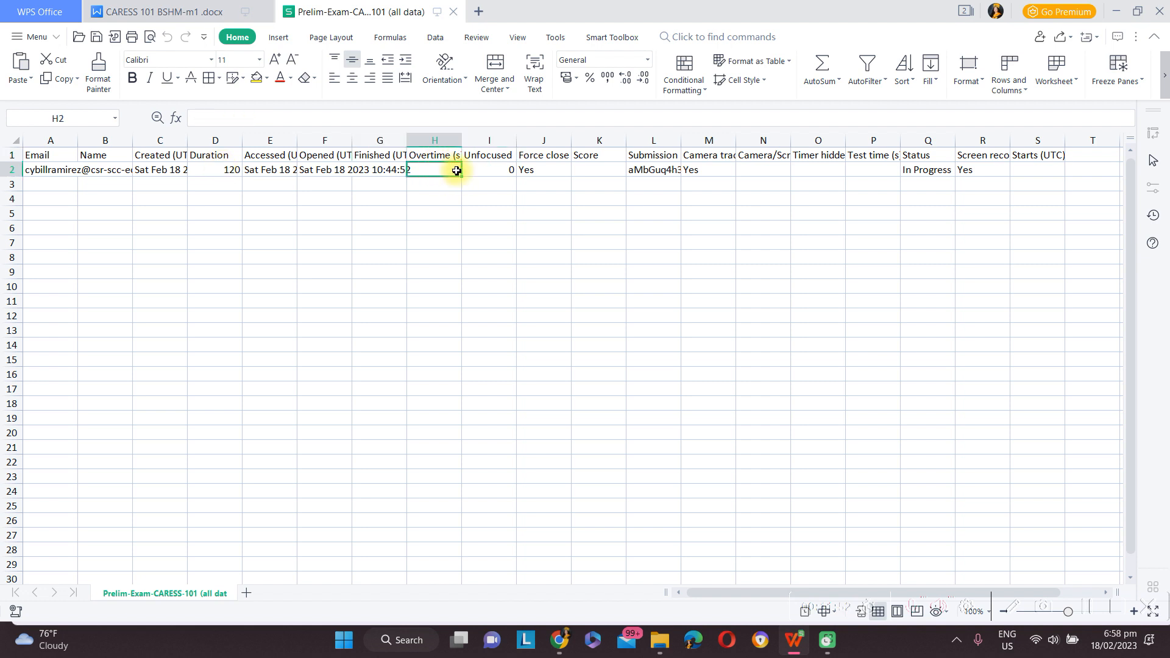
Step: Check the timer hidden, camera/screen, screen recording and Unfocused (0) entries, then return to Google Forms
left_click(550, 168)
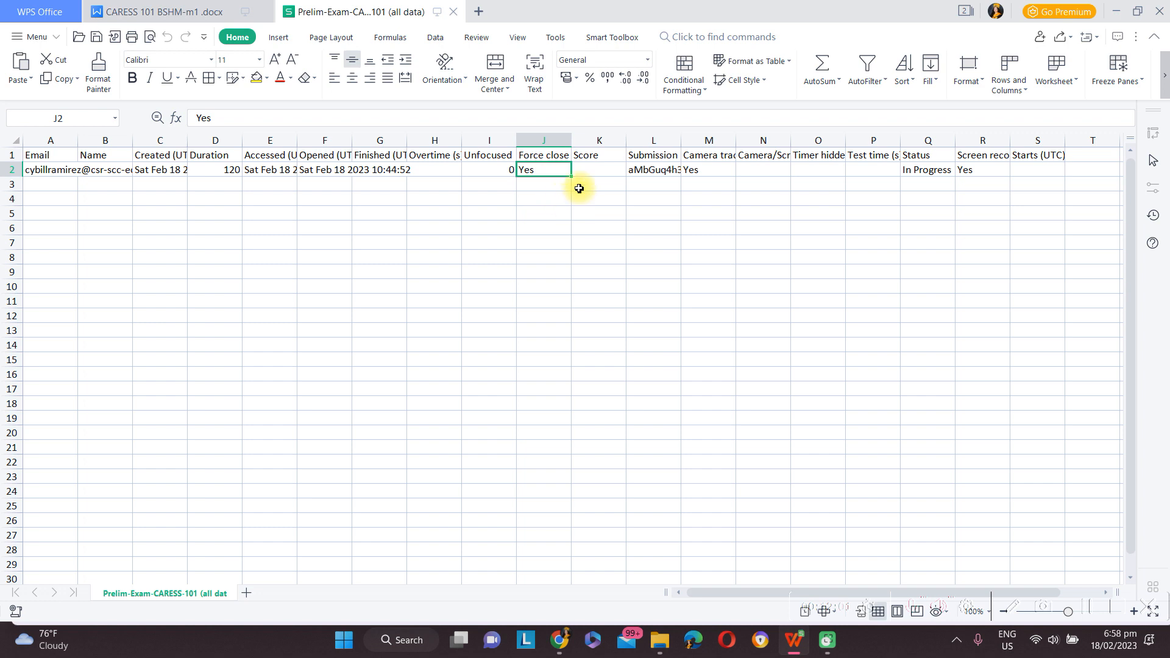
left_click(815, 162)
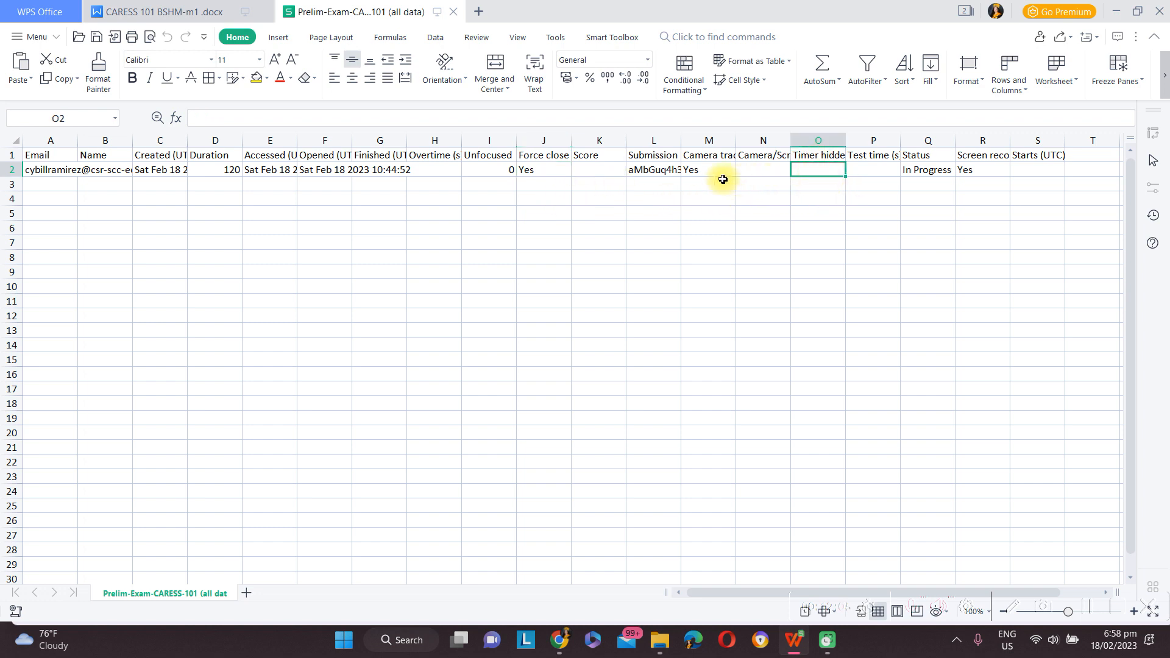
left_click(773, 167)
left_click(988, 179)
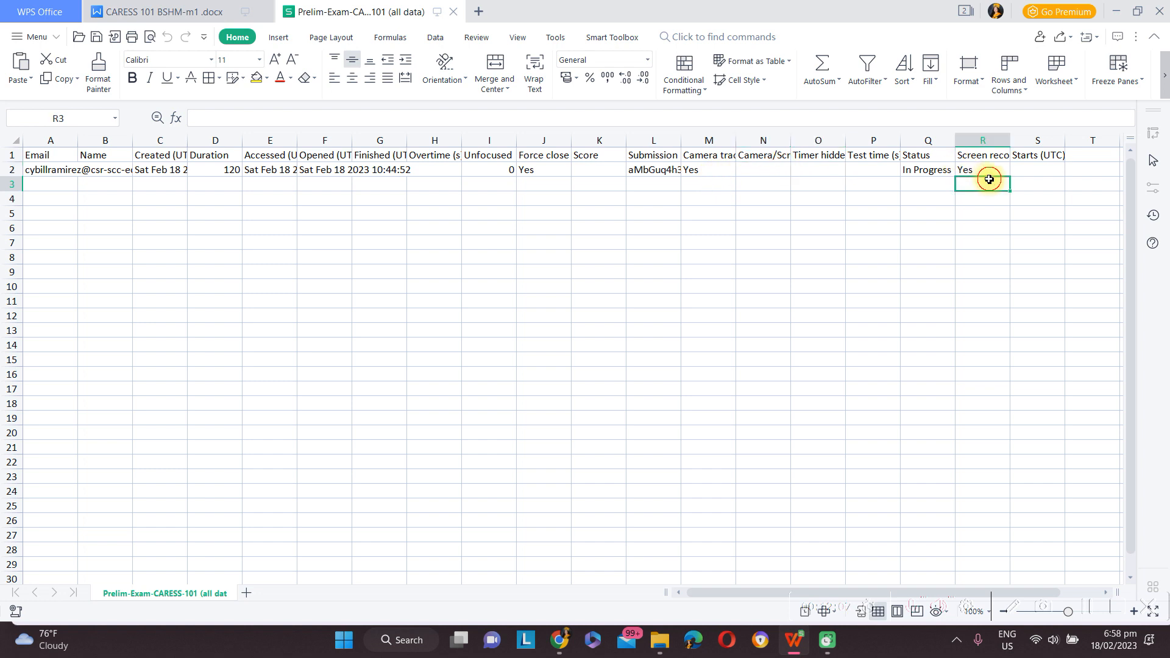
left_click(480, 168)
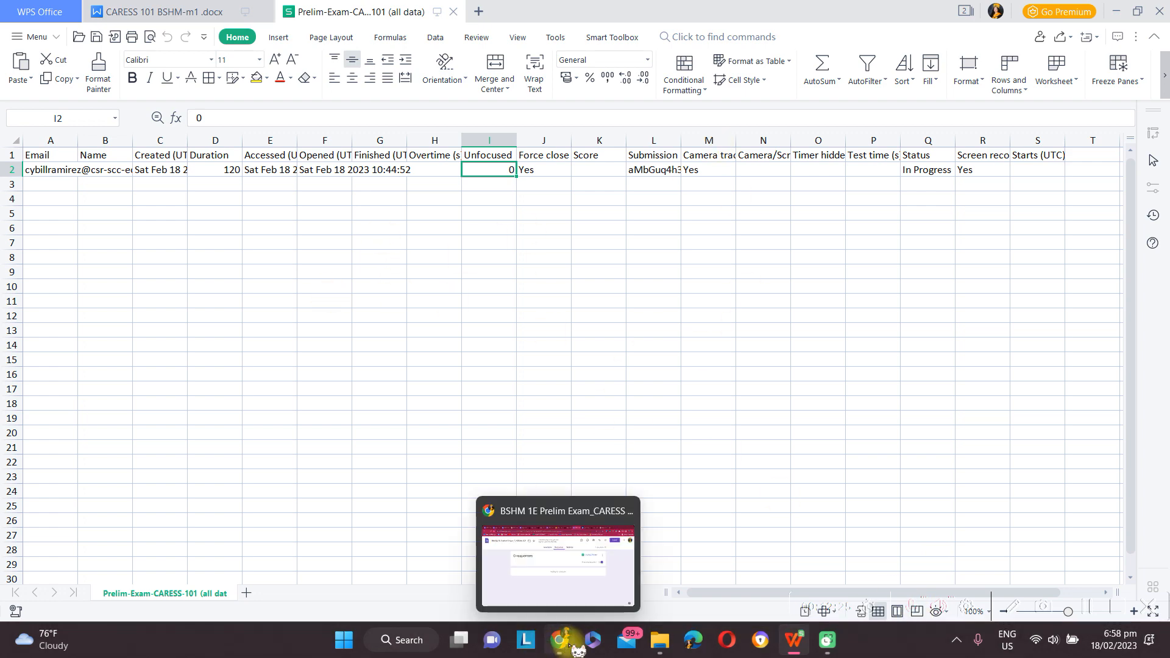
left_click(555, 551)
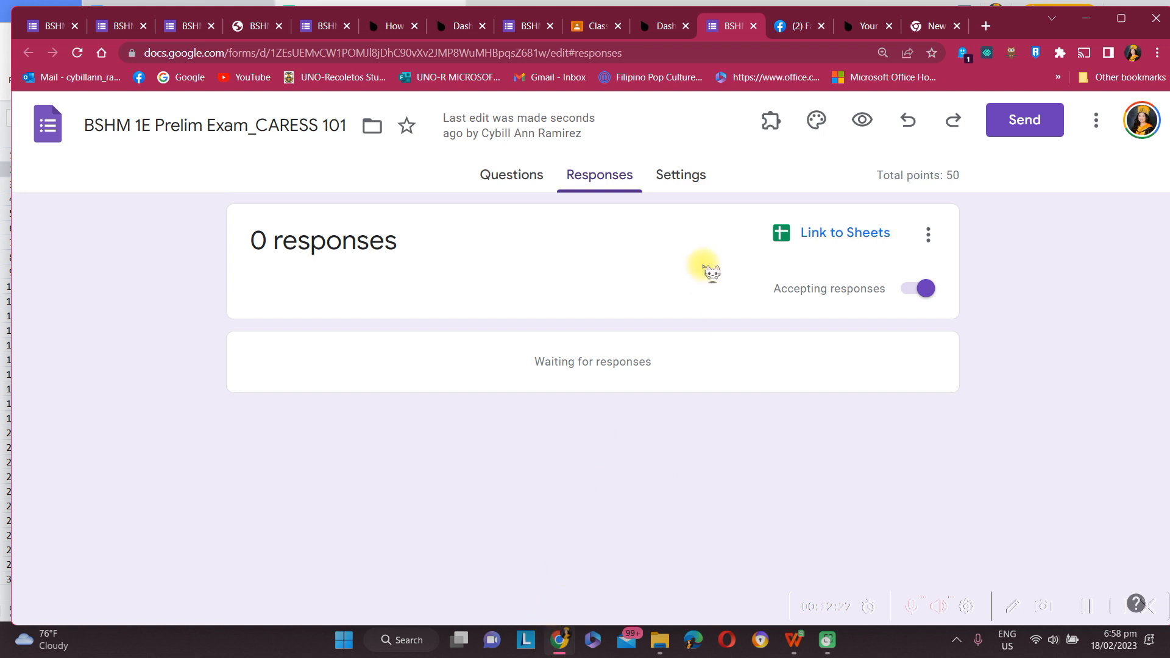